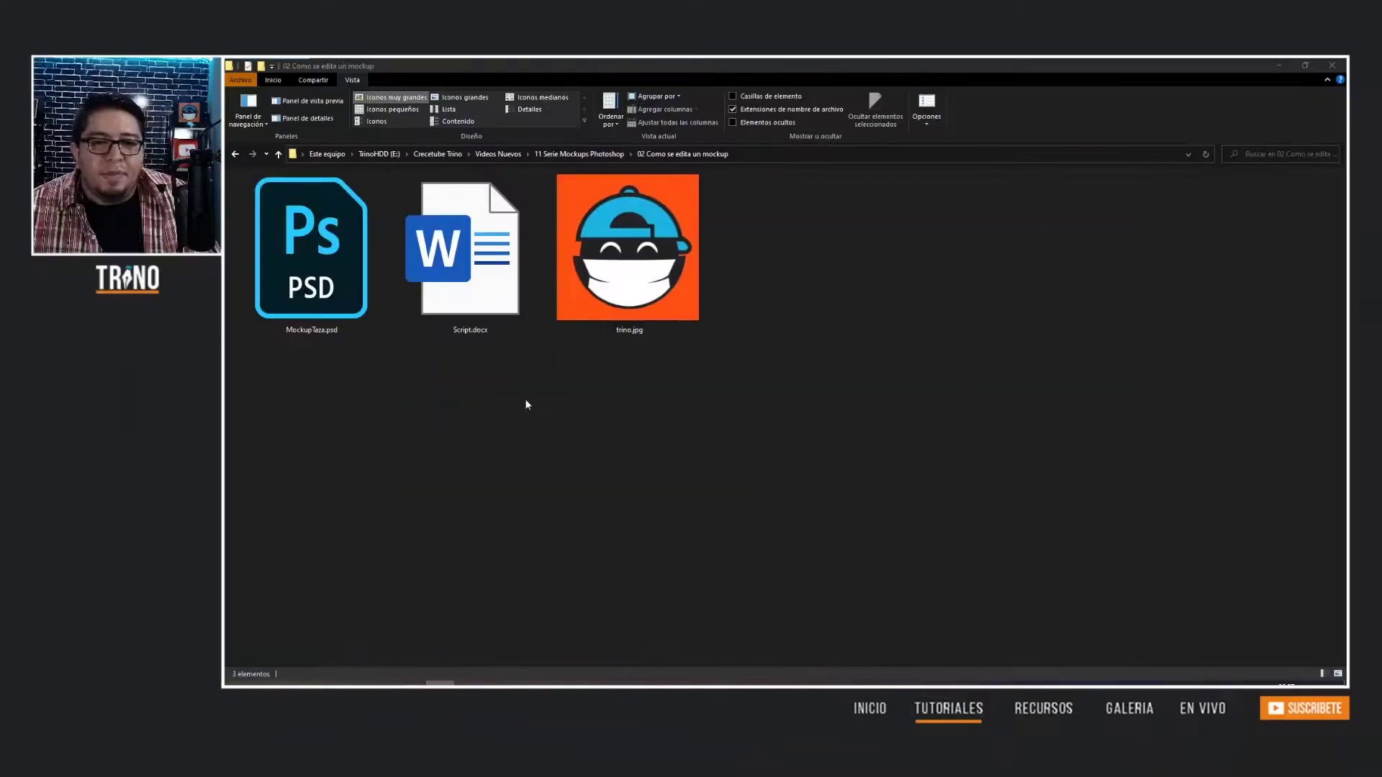
- Open MockupTaza.psd and toggle the Layers panel off and back on
double_click(341, 279)
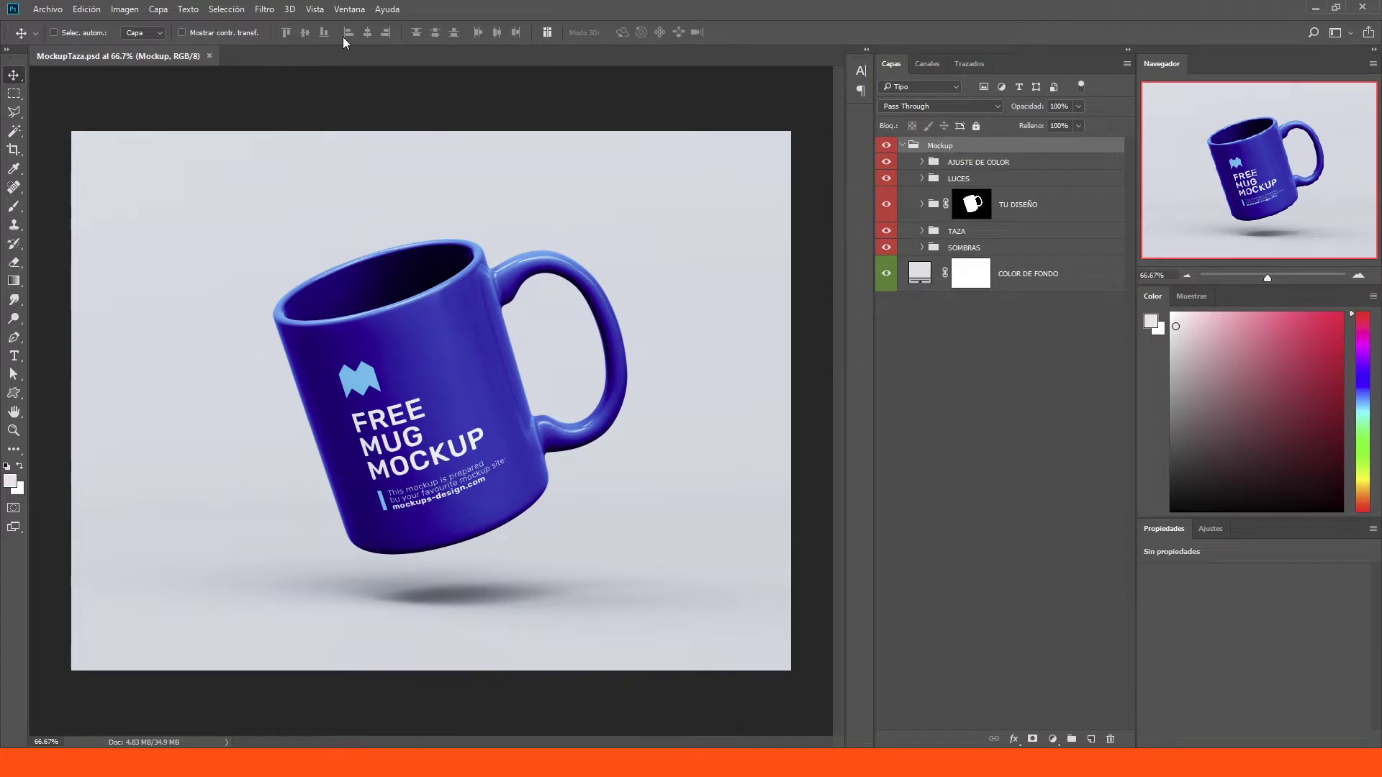
click(349, 9)
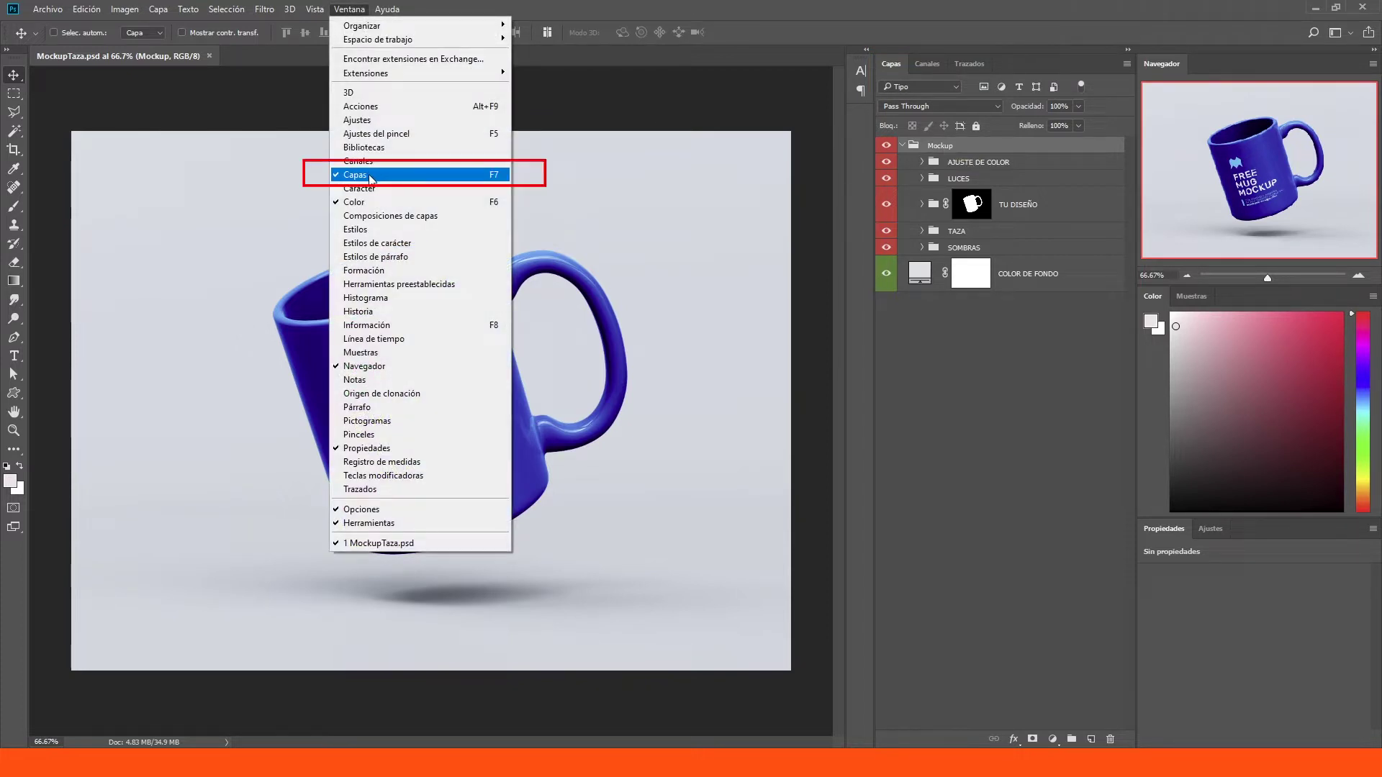
click(370, 175)
click(349, 9)
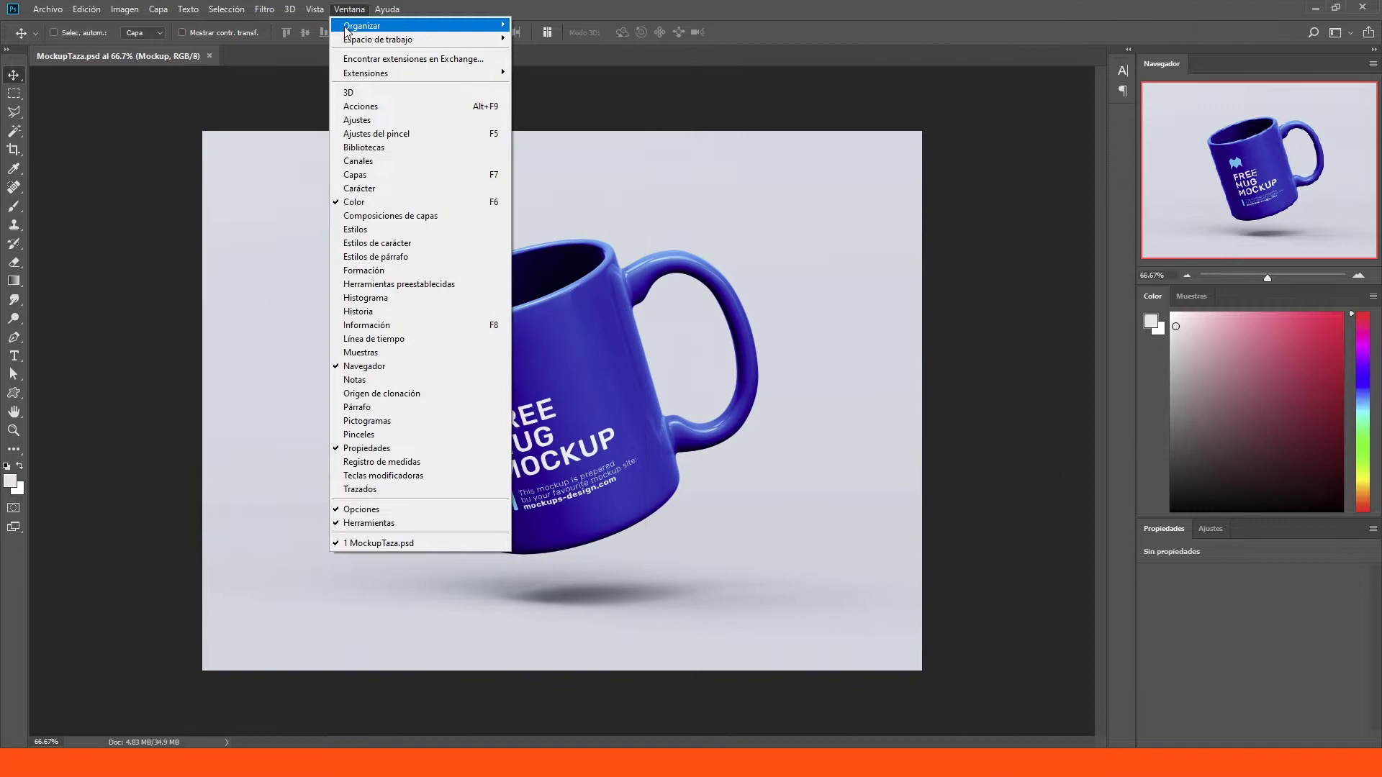
click(374, 175)
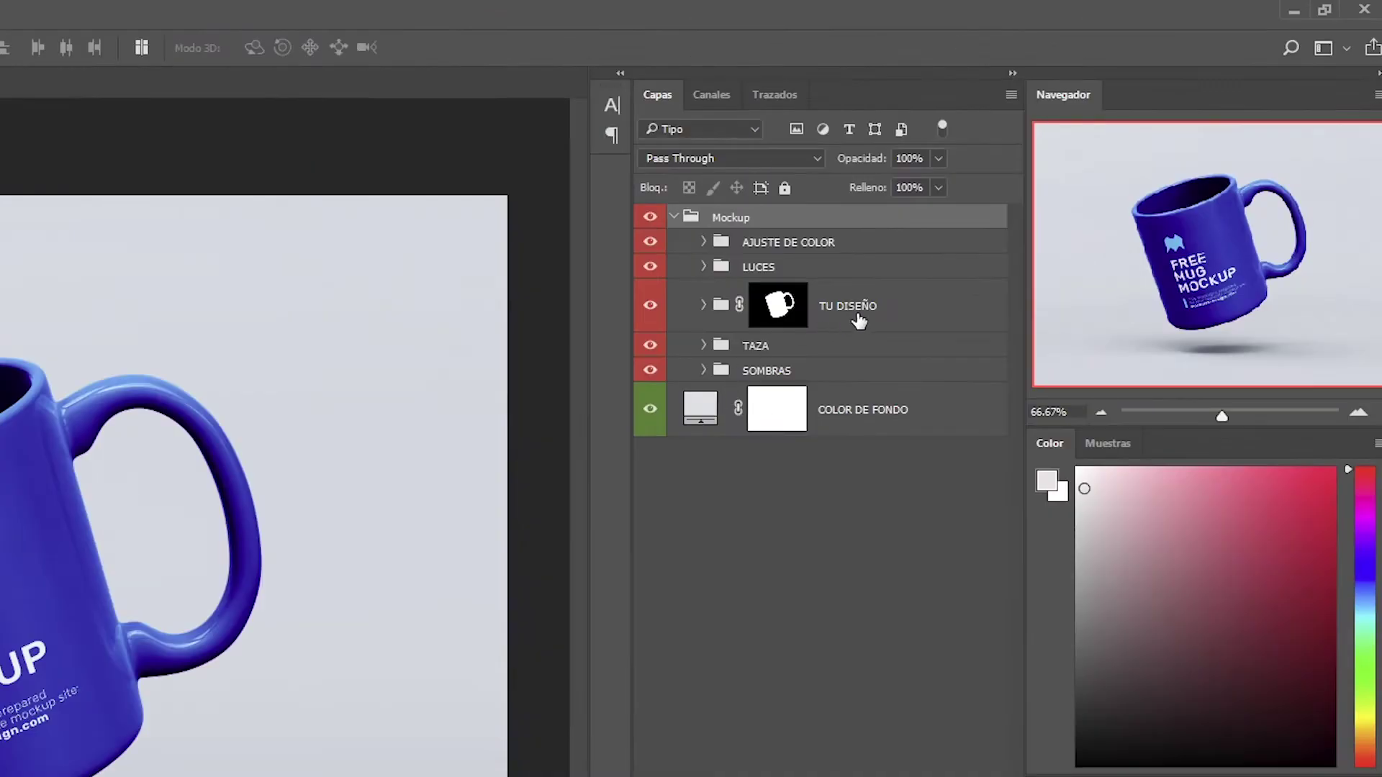
- Expand the TU DISEÑO group and select its TI DISEÑO AQUI layer
click(859, 320)
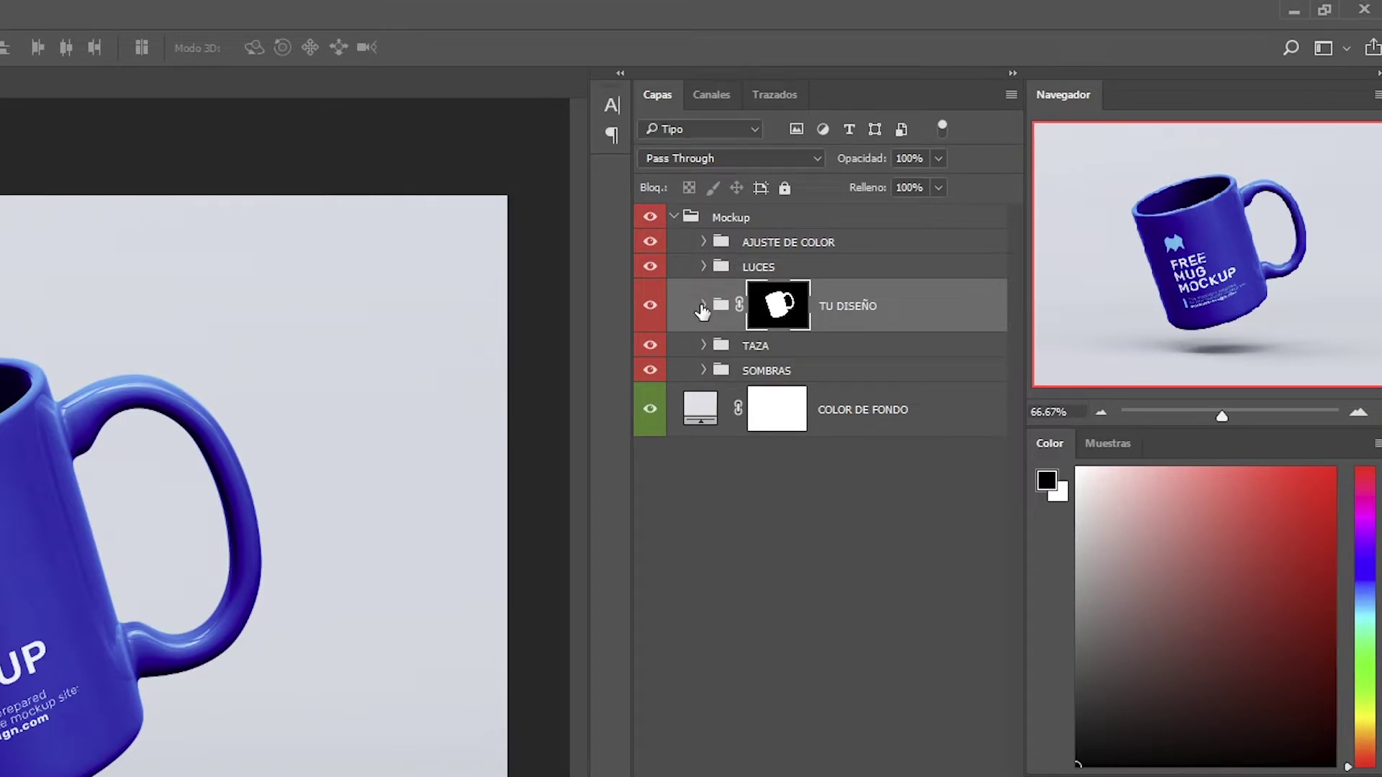
click(702, 305)
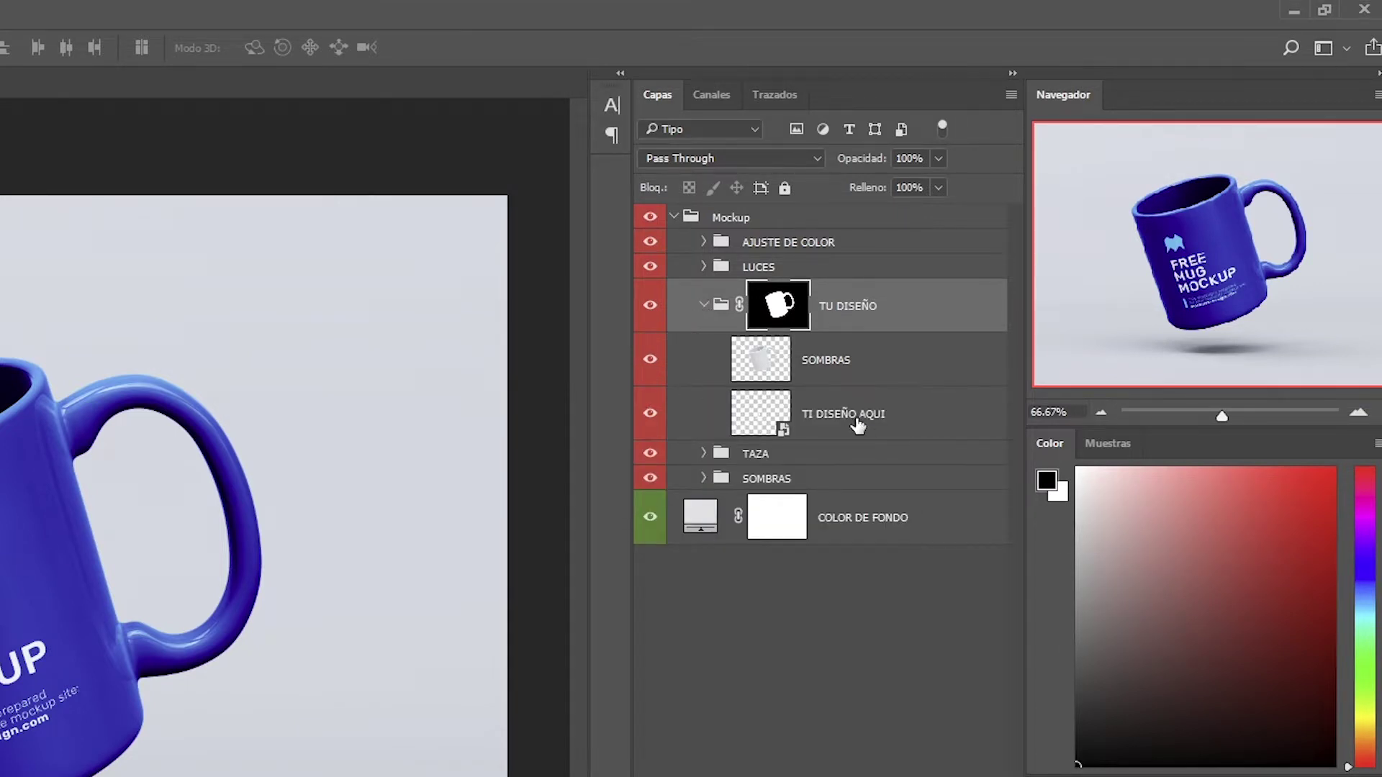
click(912, 416)
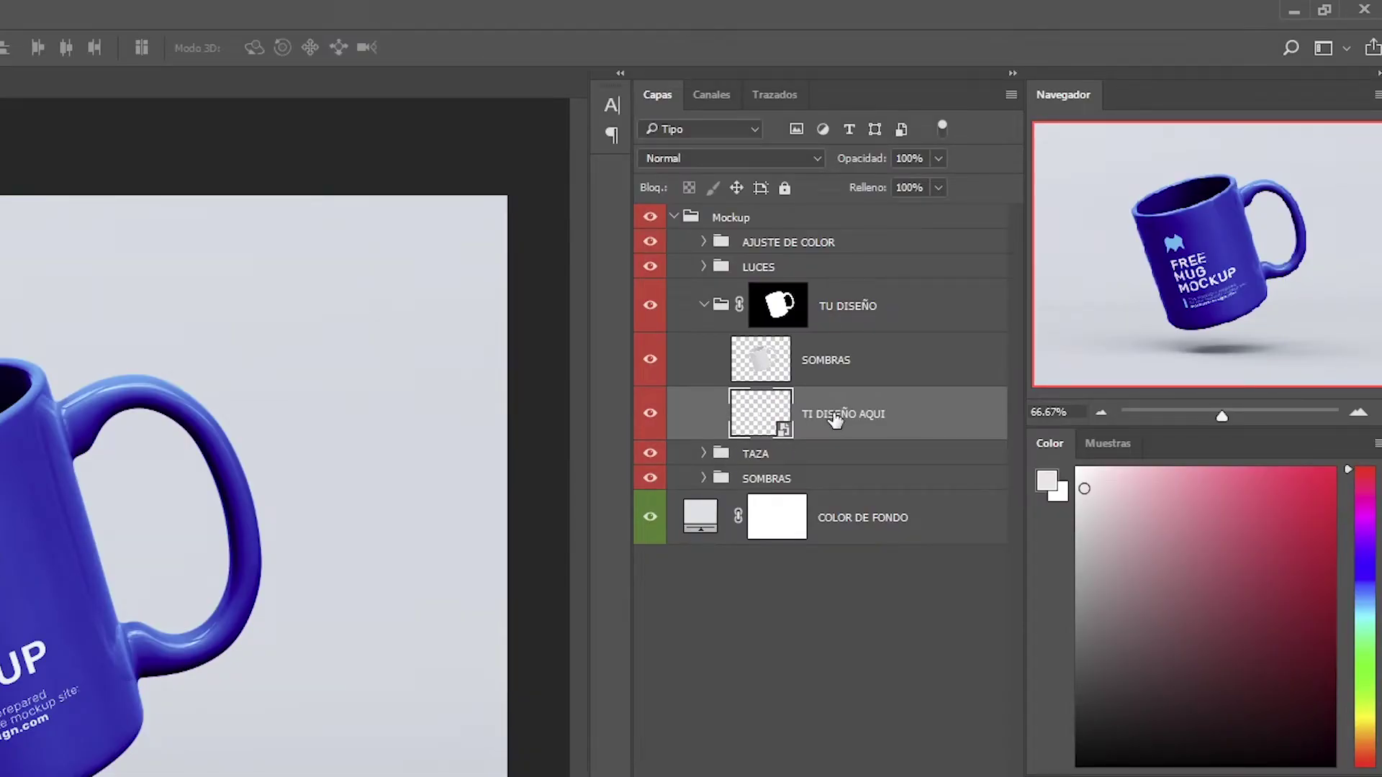
- Open the TI DISEÑO AQUI smart object as Project.psb and show the Relleno de color 1 fill
double_click(758, 426)
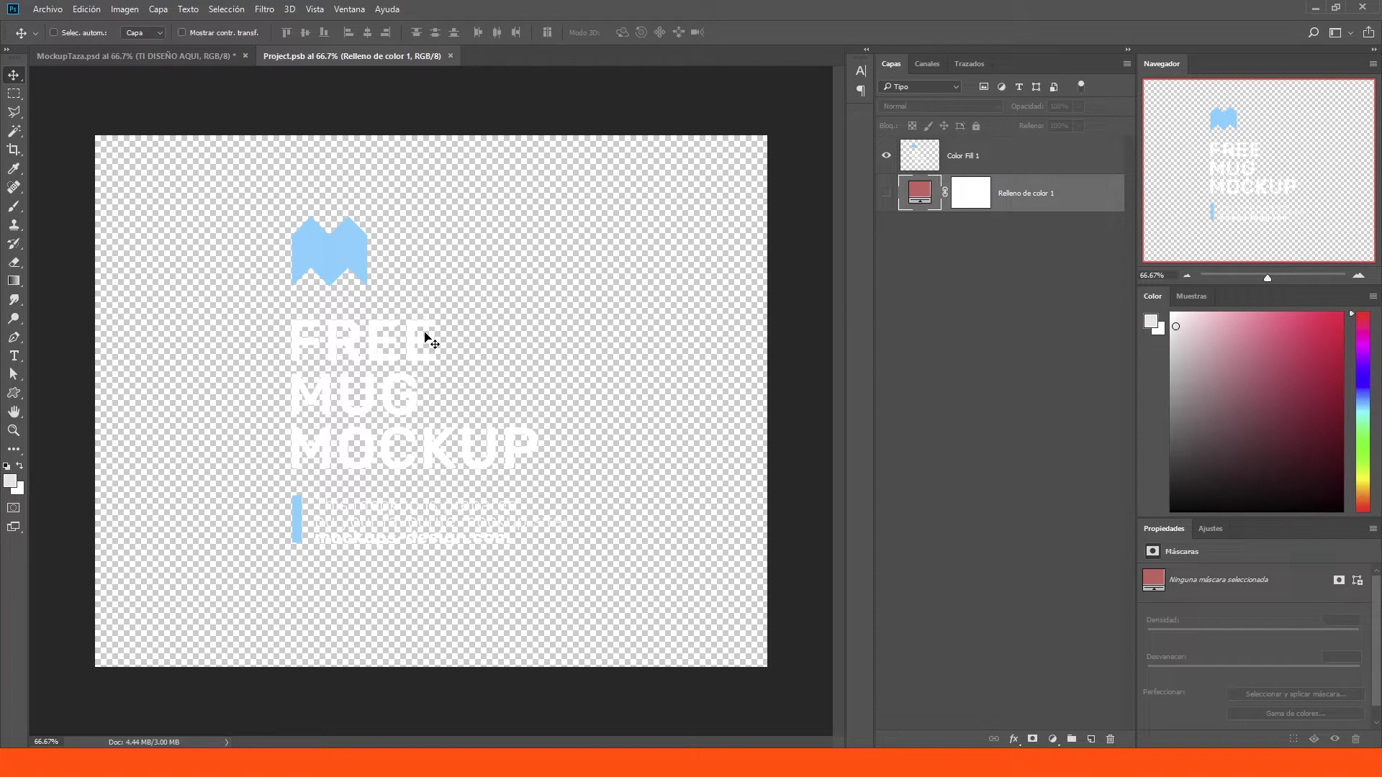
click(885, 195)
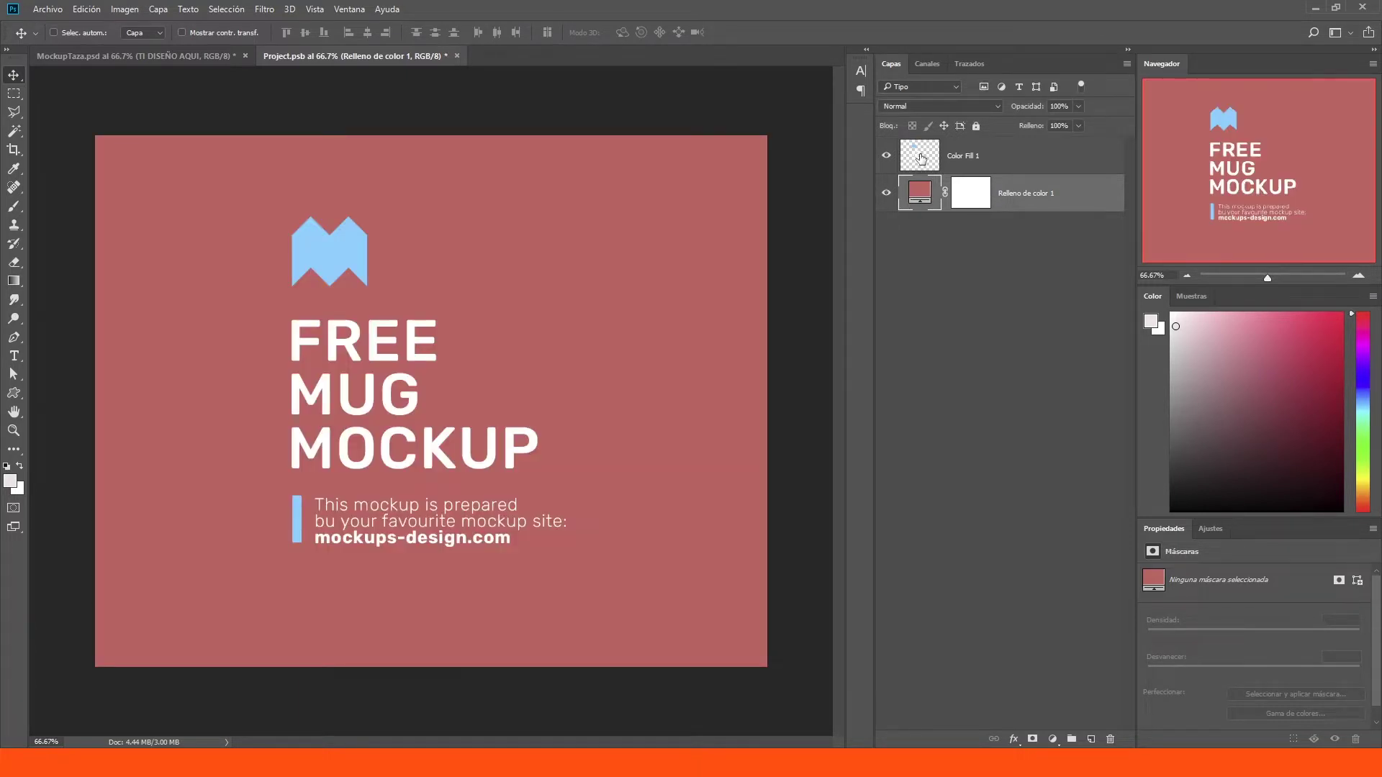
click(921, 159)
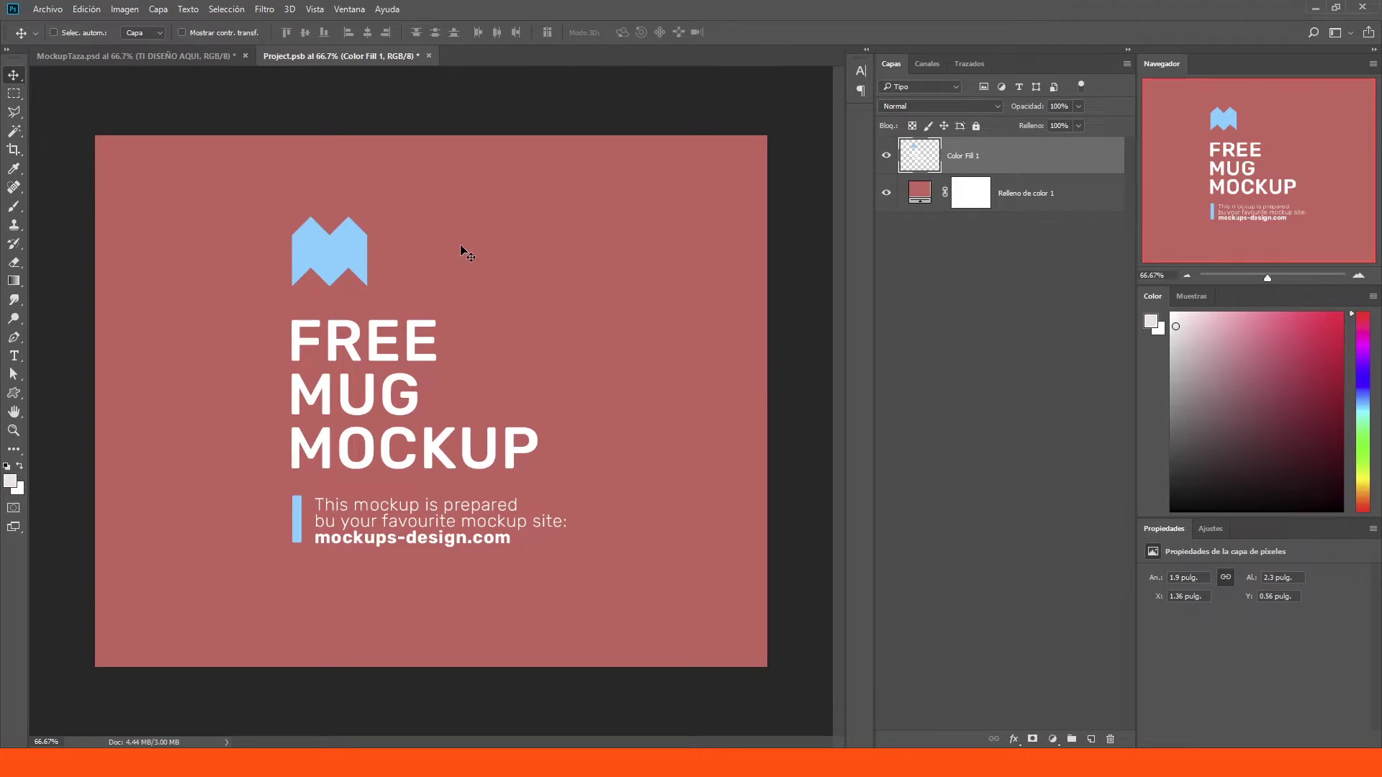
click(220, 57)
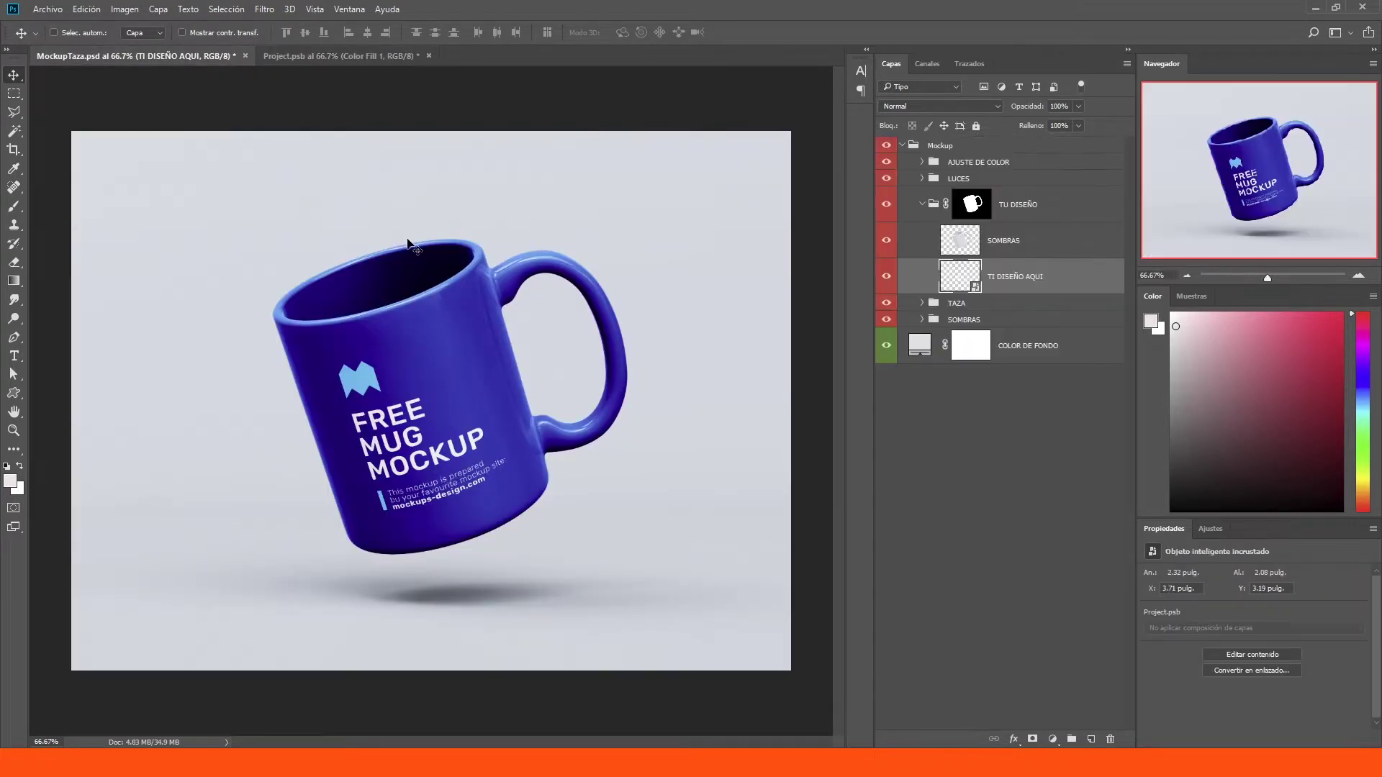
click(318, 57)
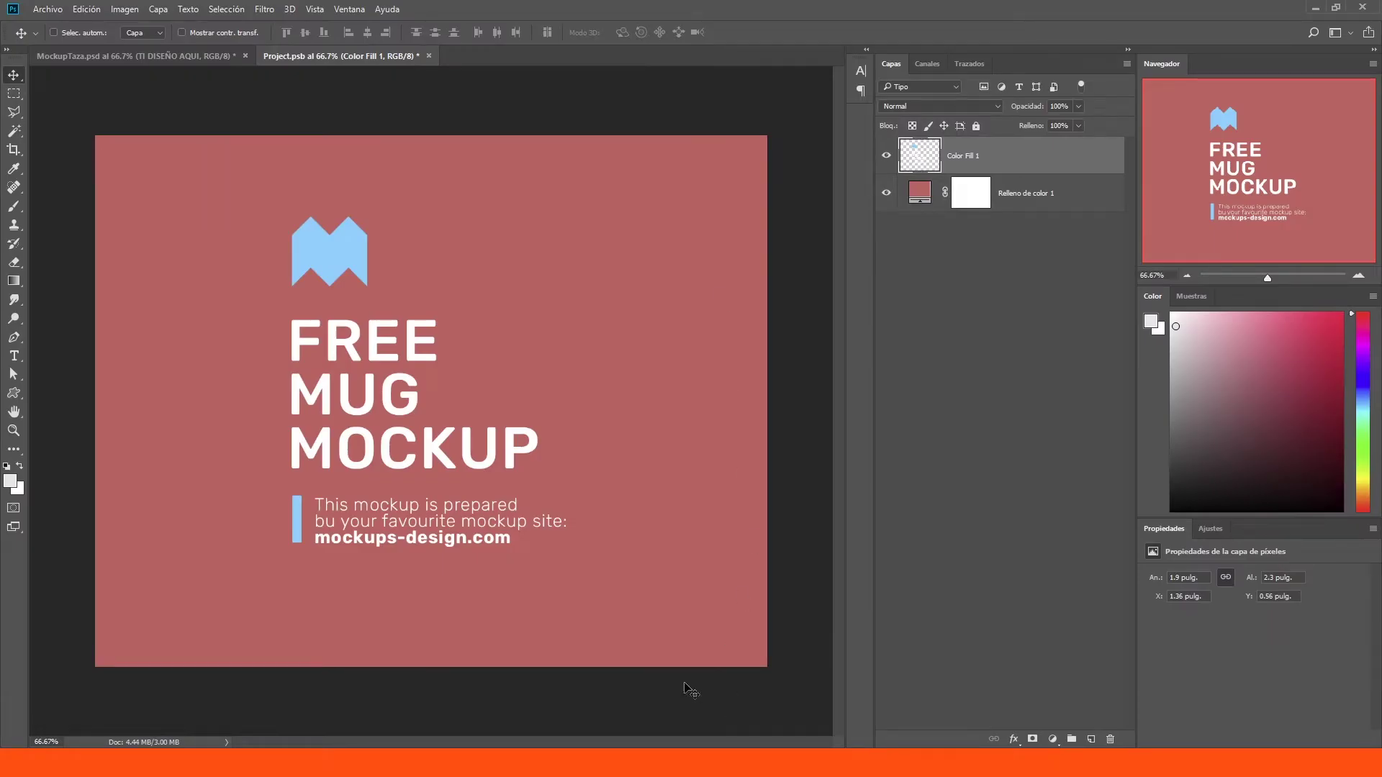
- Select the Relleno de color 1 fill layer in Project.psb
click(1036, 188)
click(1021, 161)
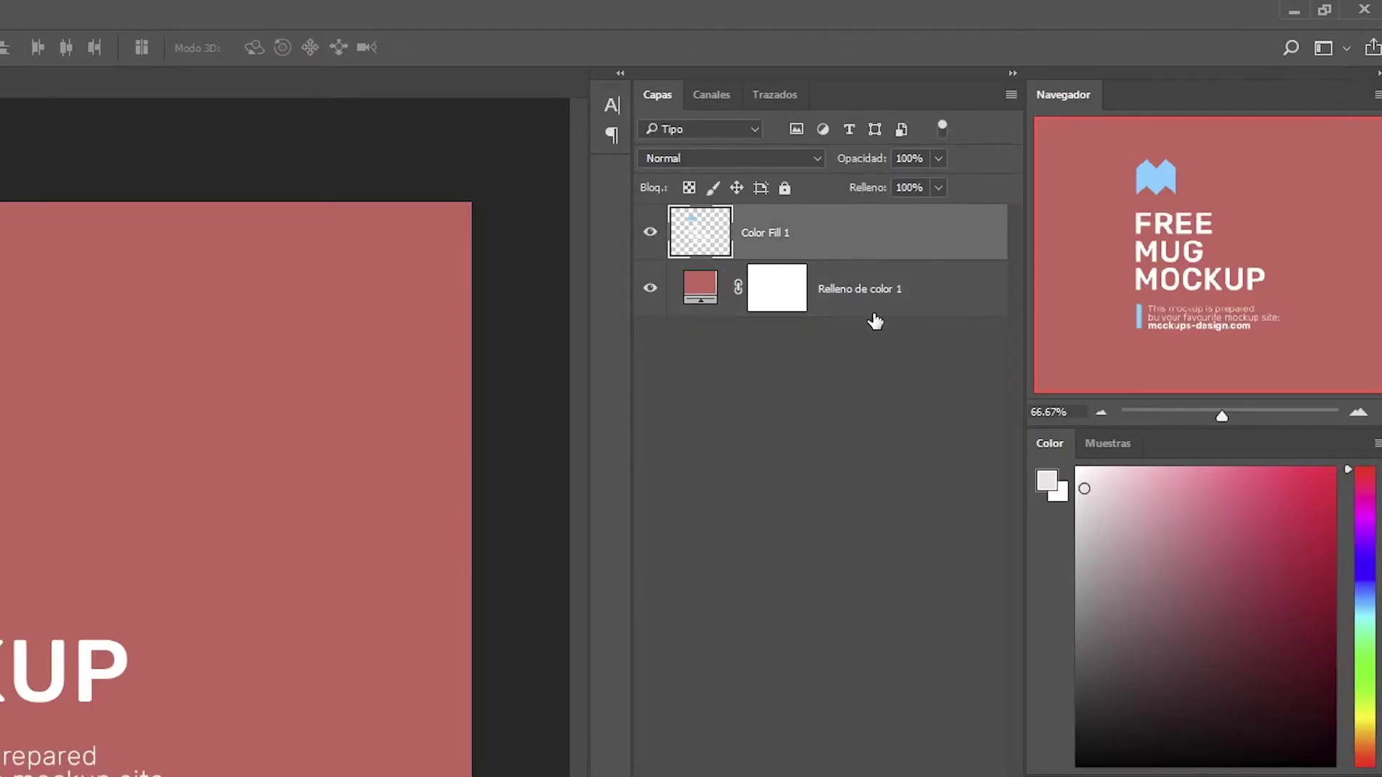
click(1034, 203)
click(1027, 164)
click(1032, 202)
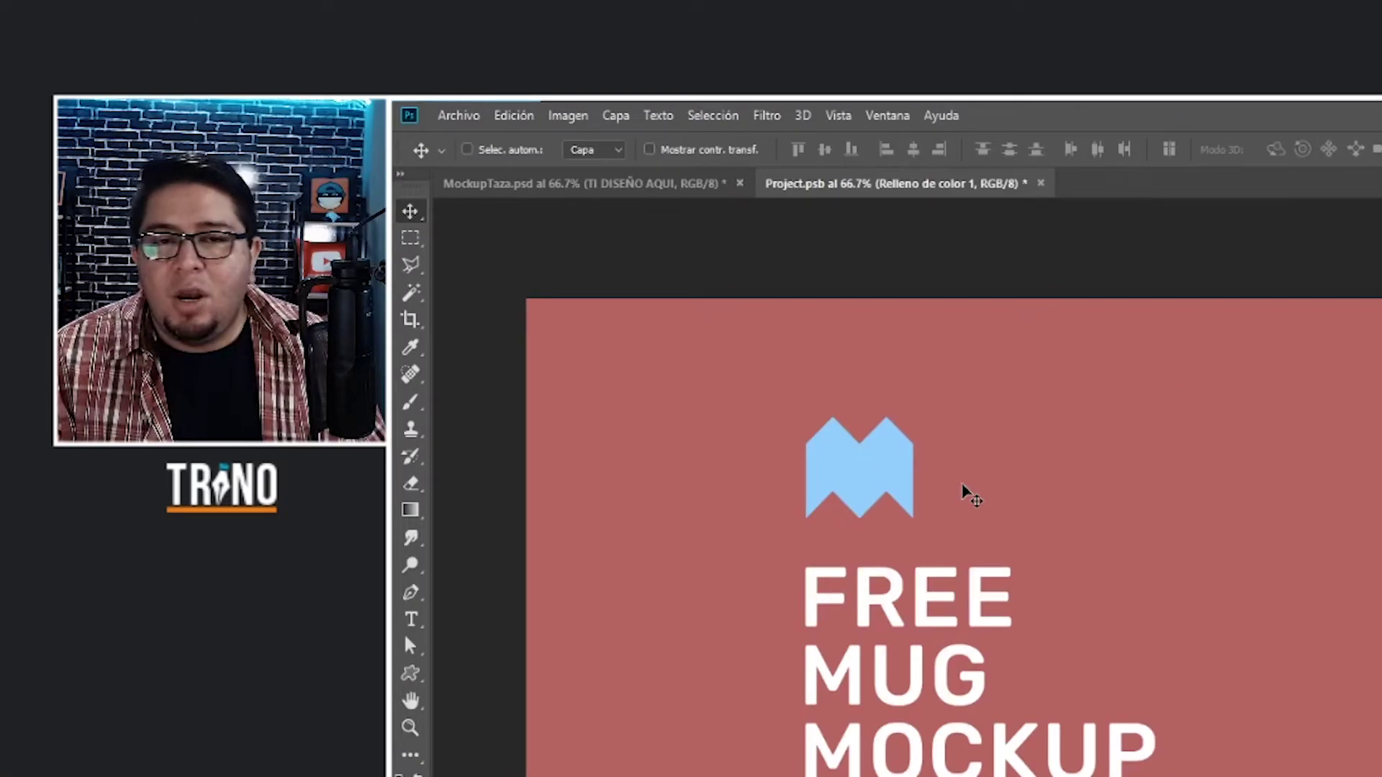
- Drag trino.jpg from File Explorer onto the Project.psb canvas
click(458, 116)
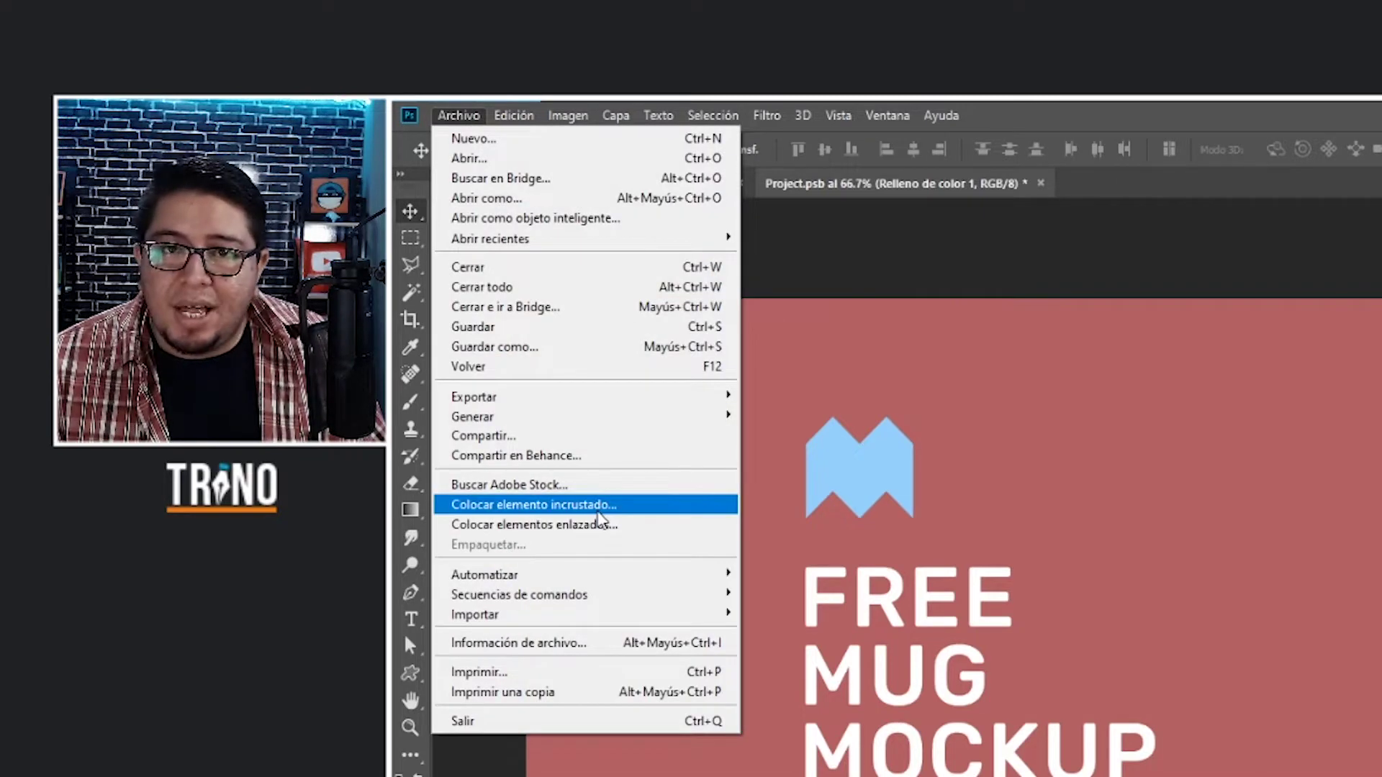
click(1151, 476)
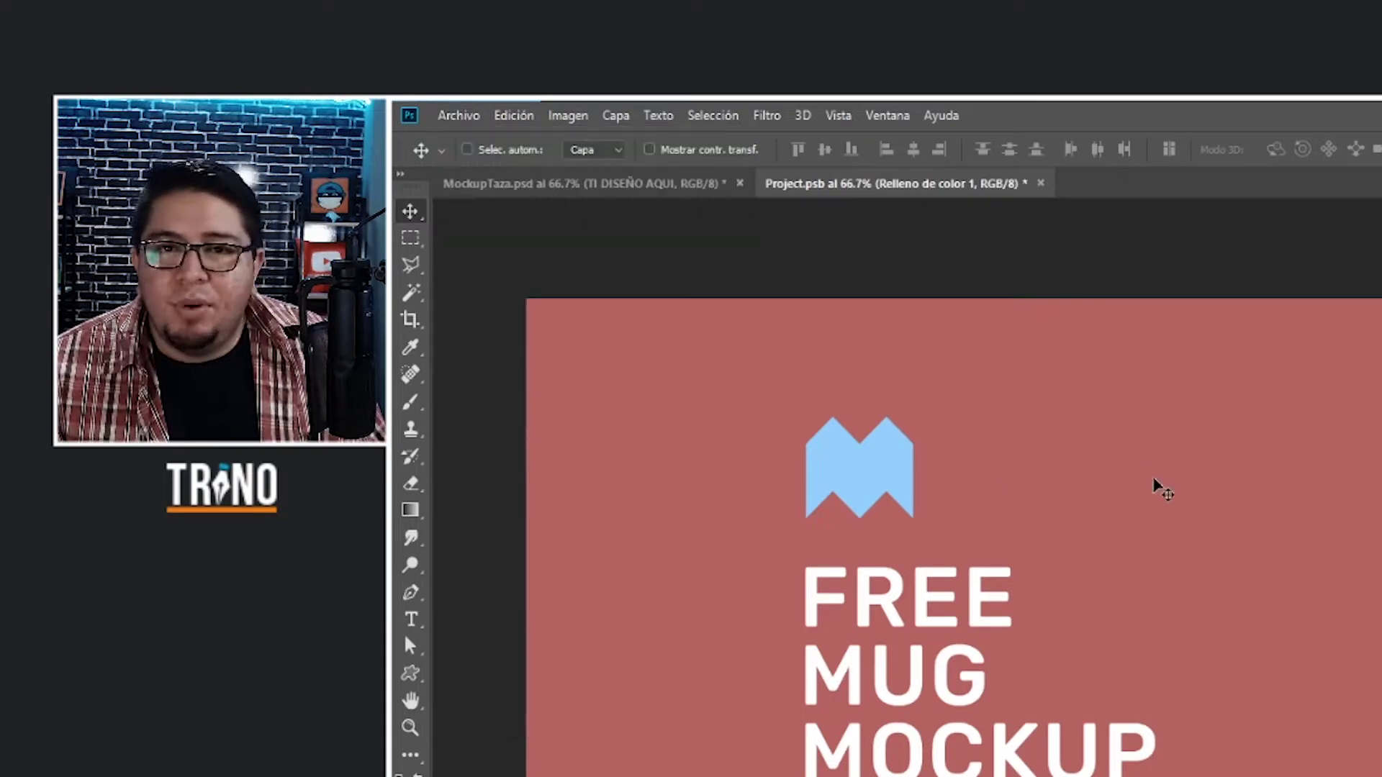
key(alt+Tab)
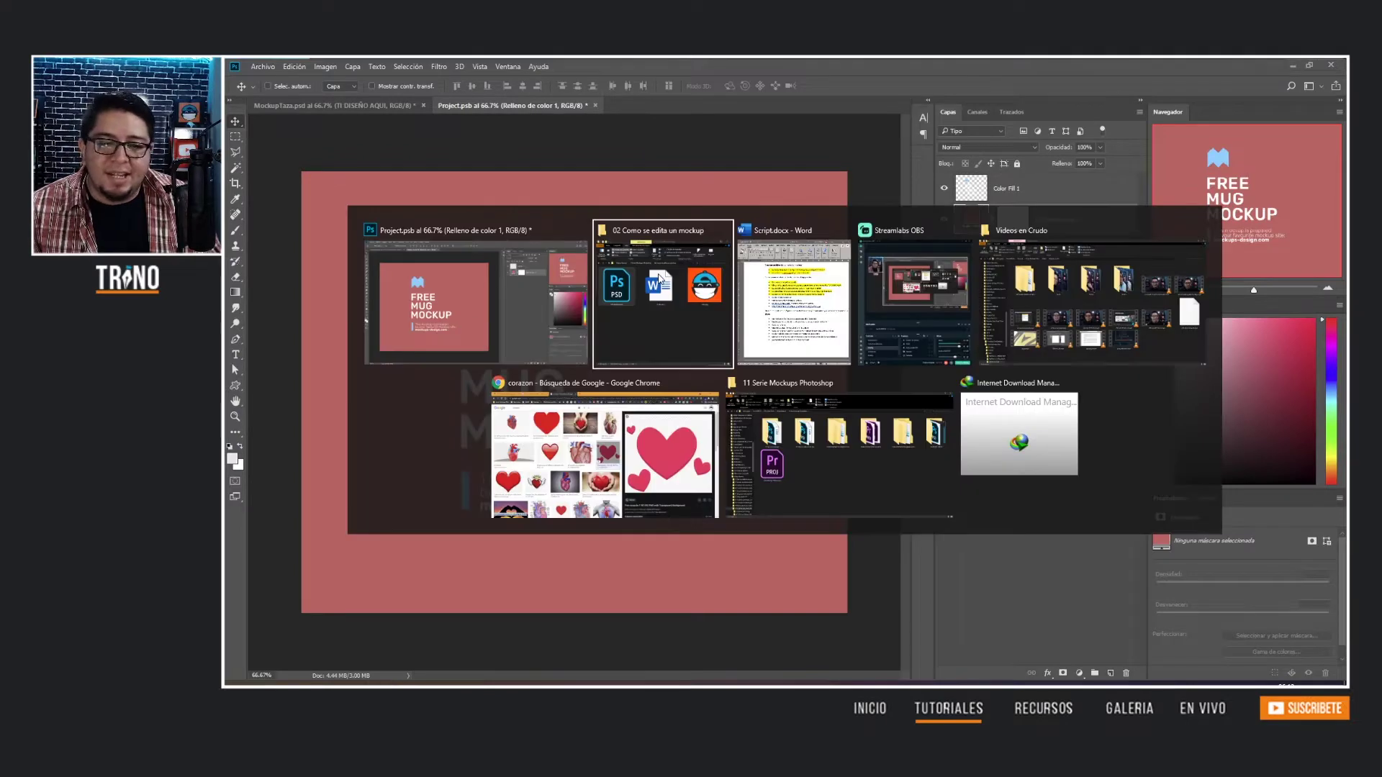
drag(990, 339, 433, 372)
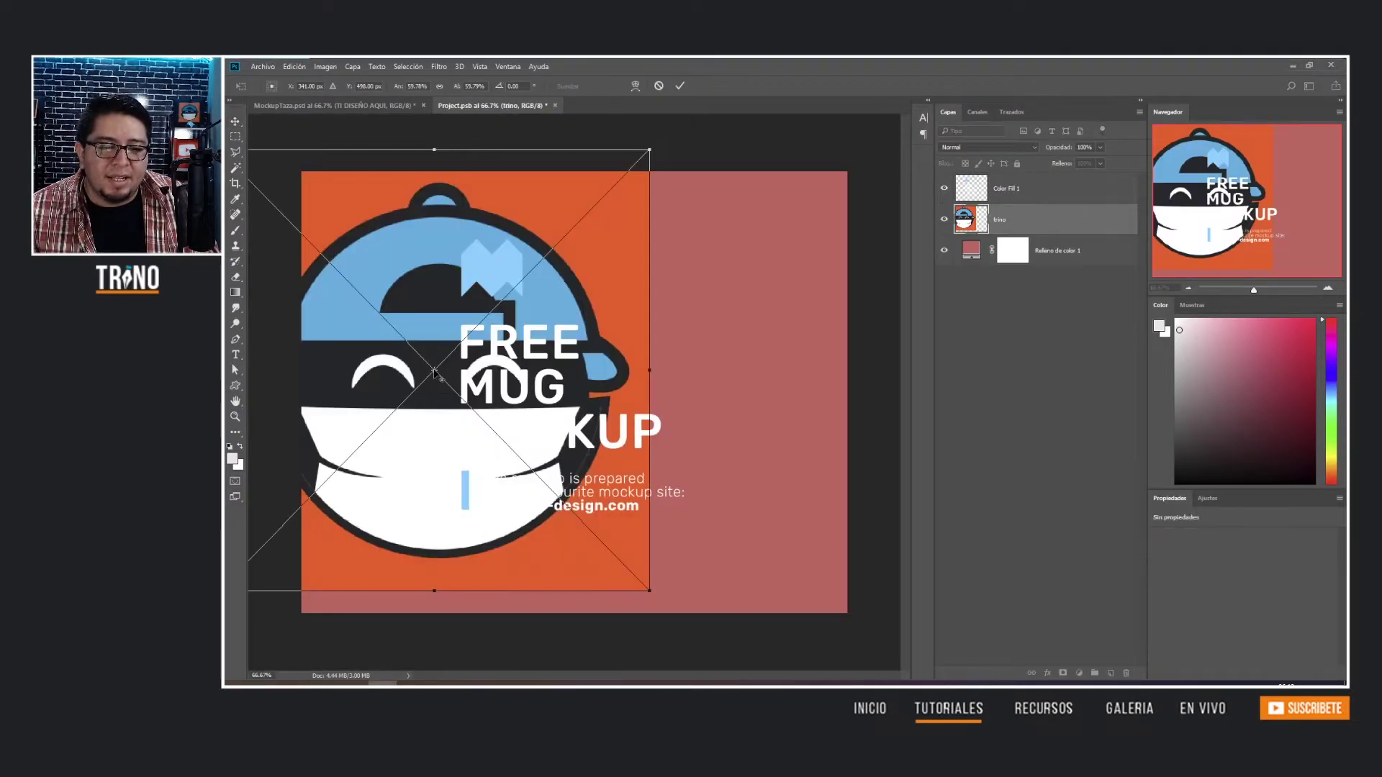
- Scale the trino image to about 30% and centre it on the red design
drag(434, 276, 589, 292)
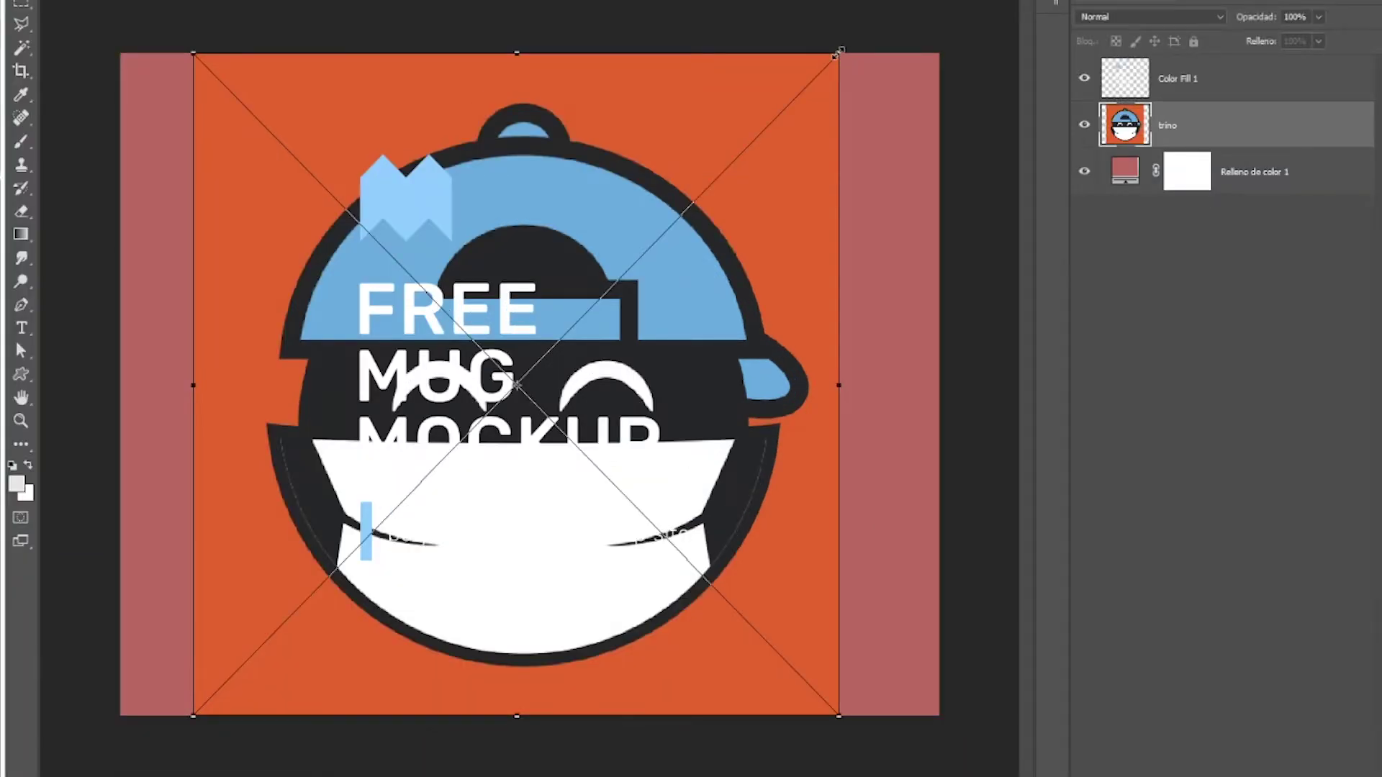
drag(837, 53, 719, 177)
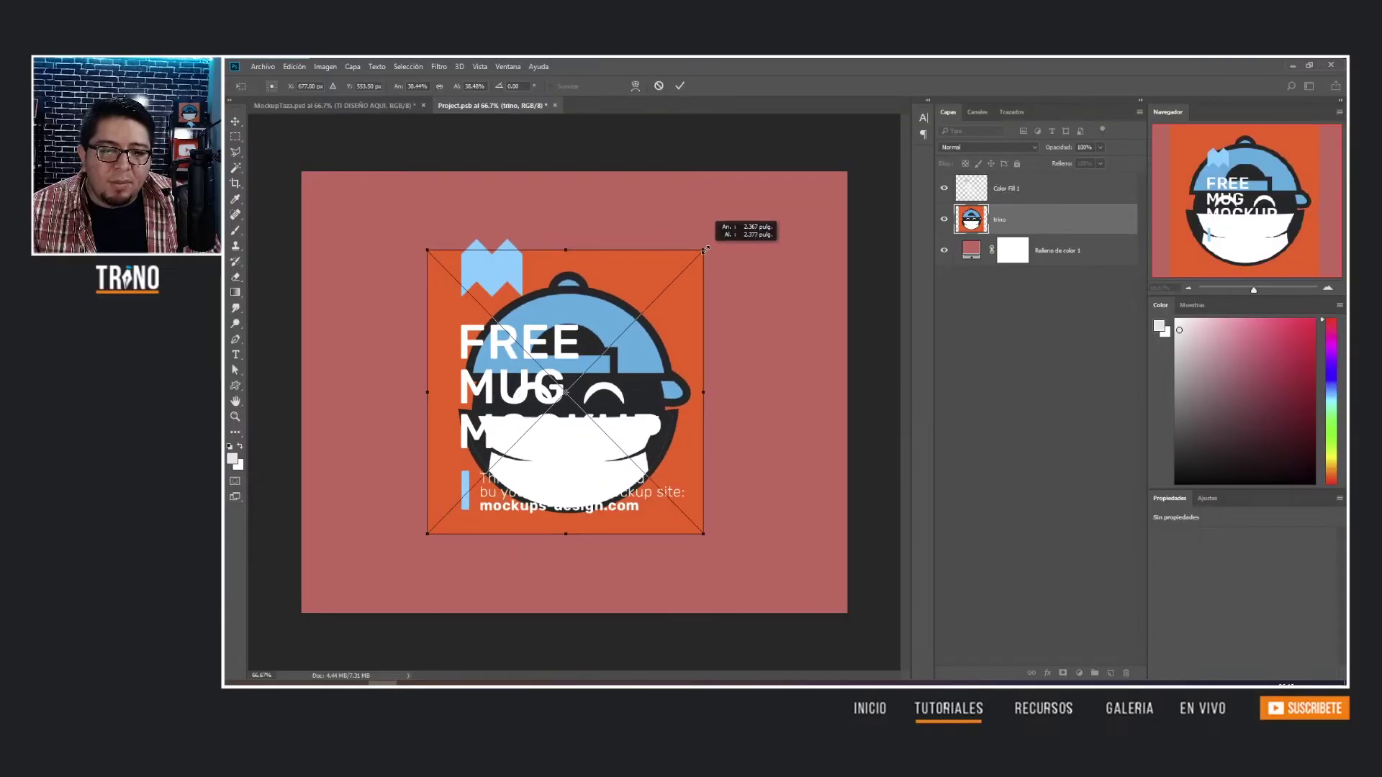
drag(719, 177, 704, 251)
drag(597, 316, 600, 301)
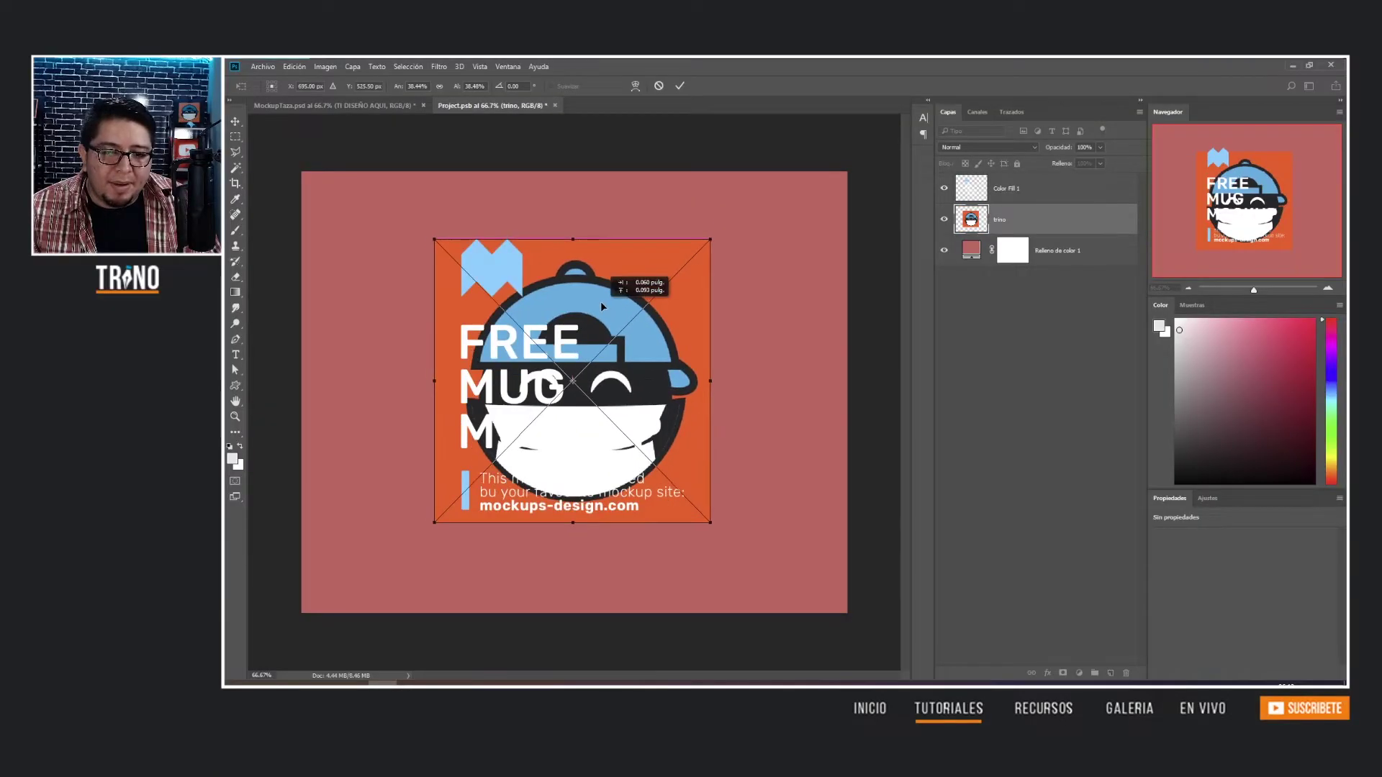
- Commit the trino transform and hide the FREE MUG MOCKUP and red fill layers
click(680, 87)
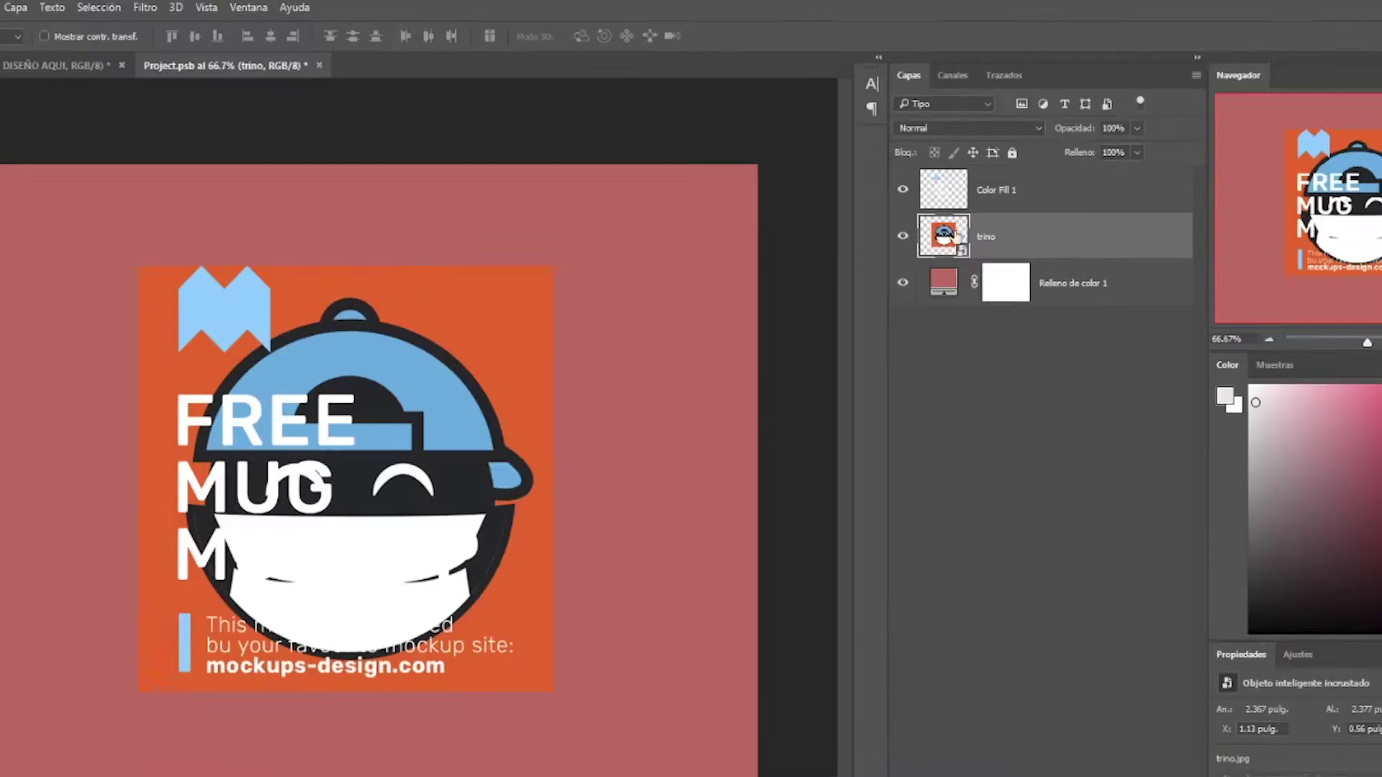
click(980, 198)
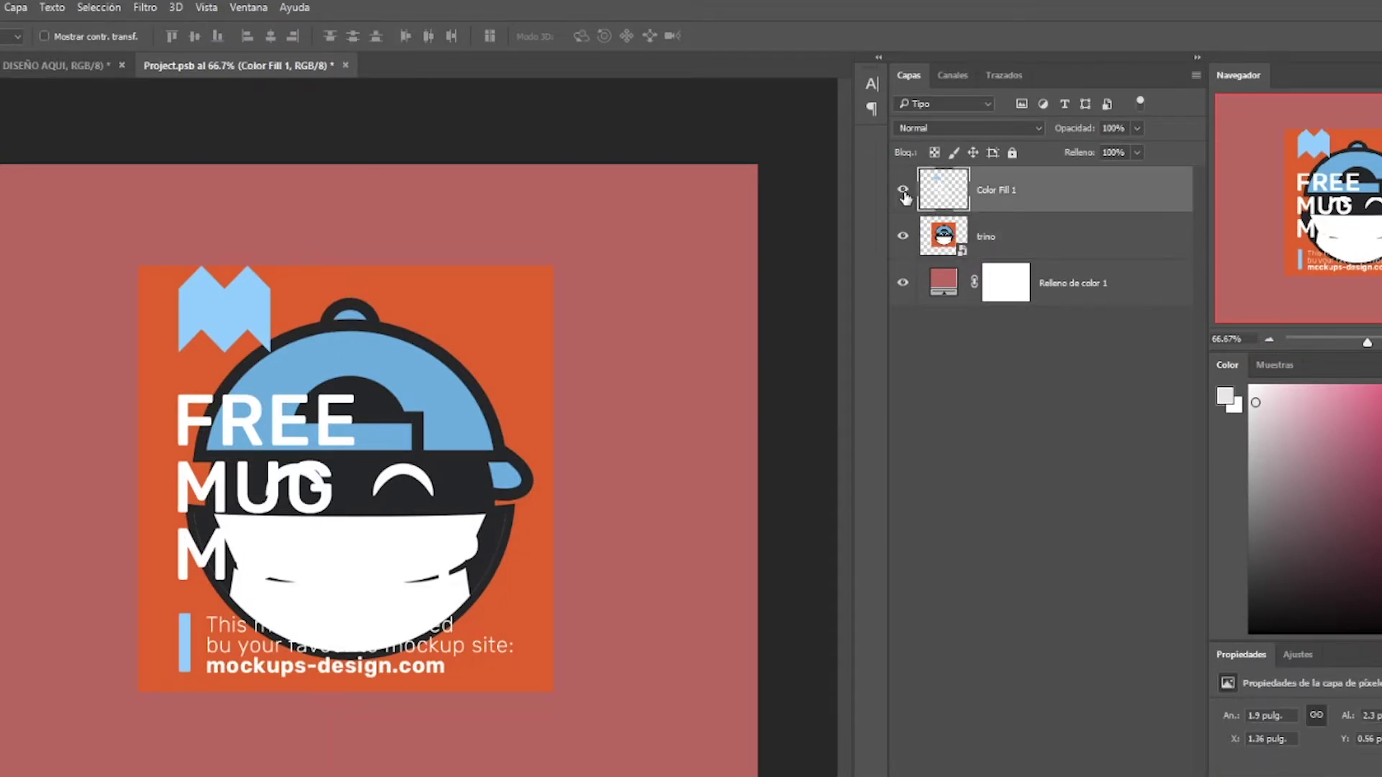
click(904, 198)
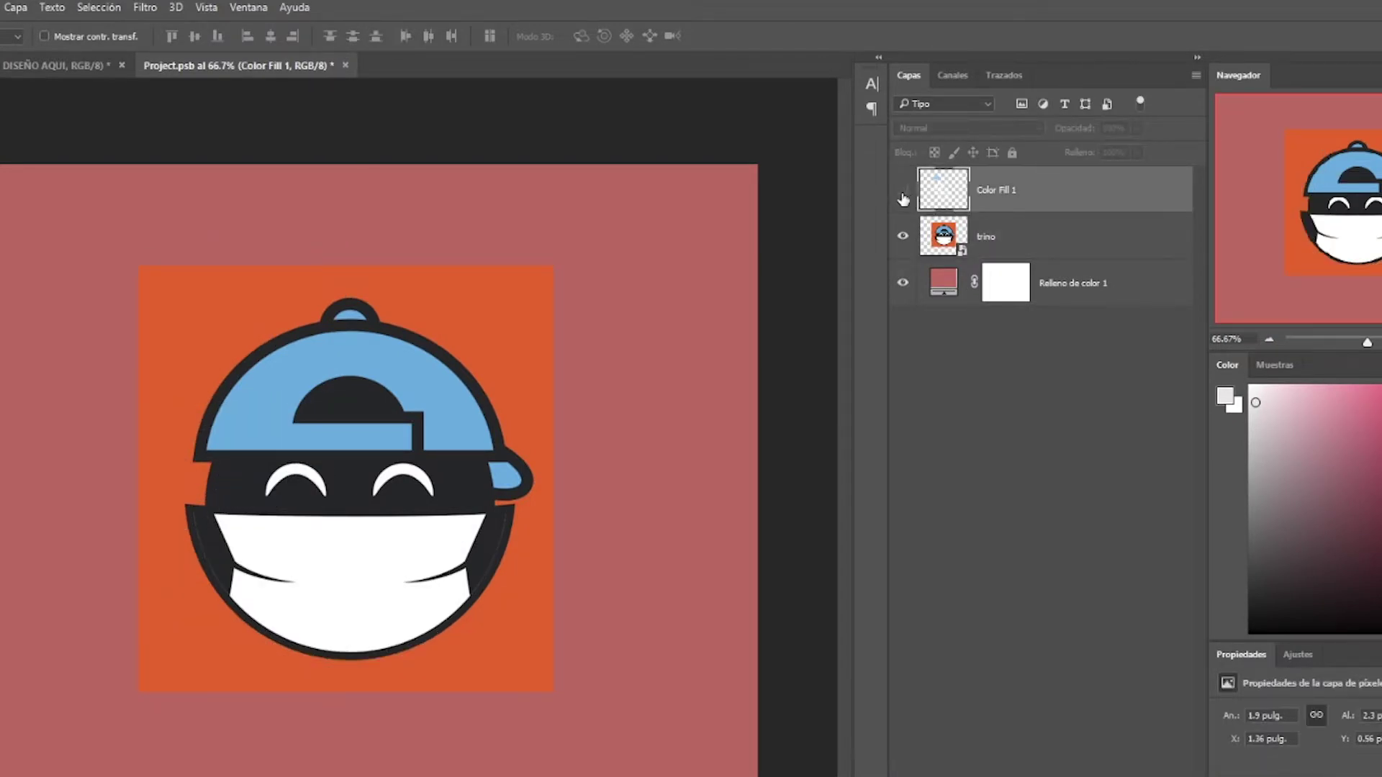
click(903, 284)
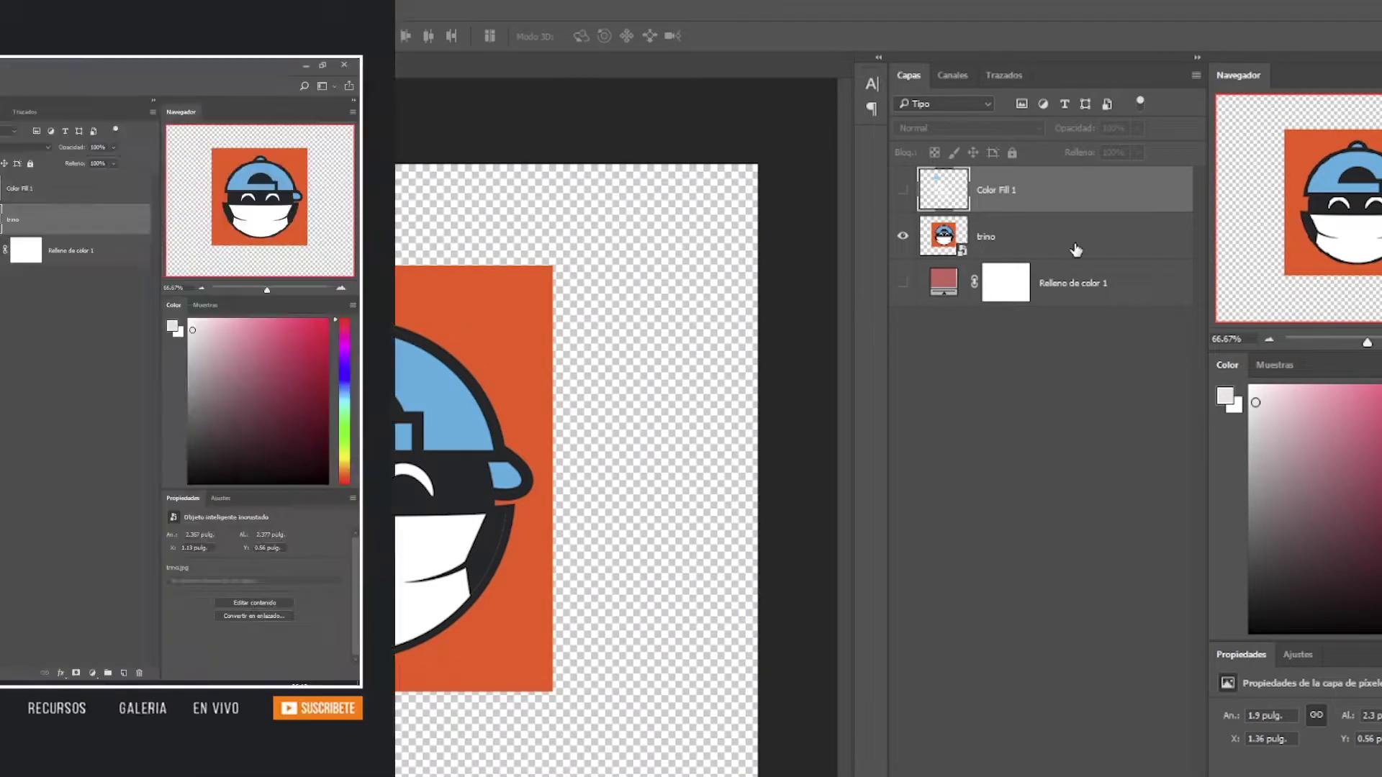
- Select the trino layer and save Project.psb
click(1076, 249)
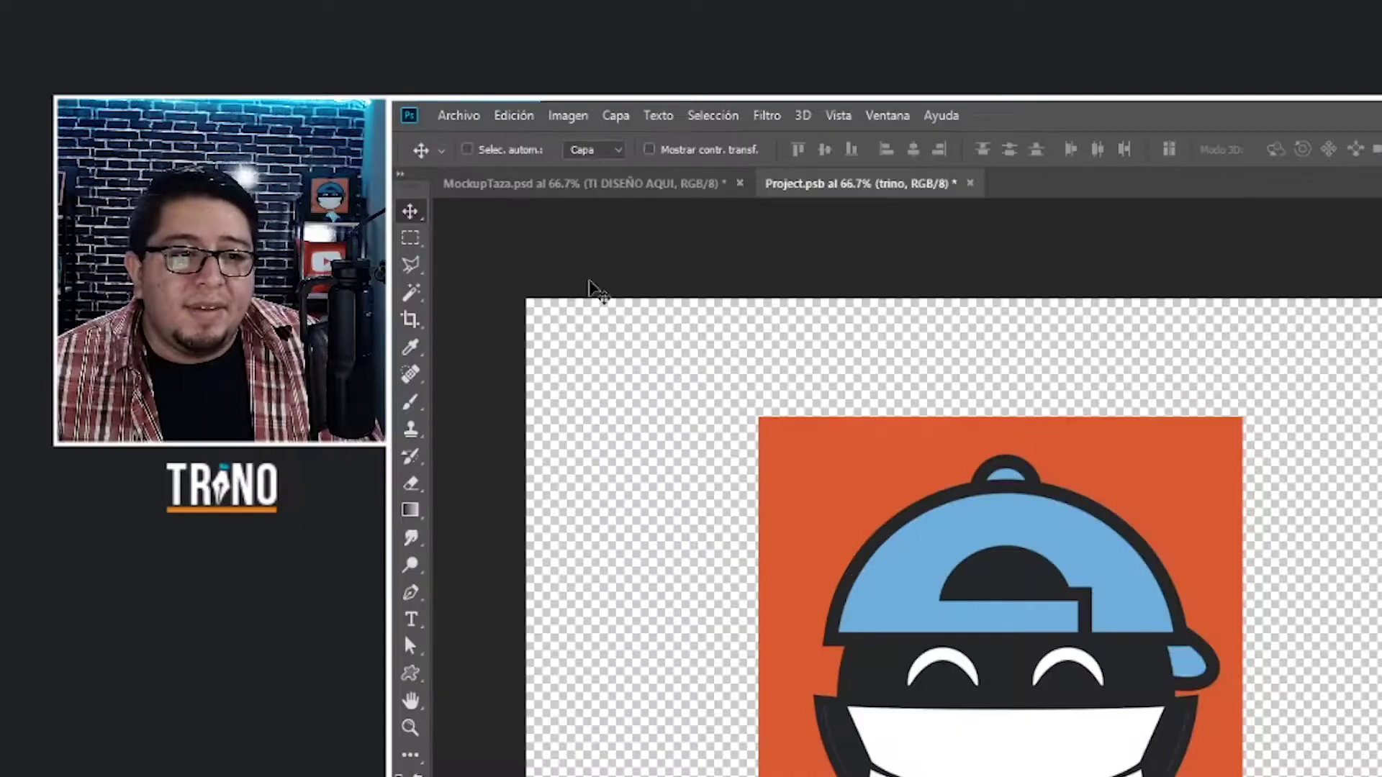
click(458, 115)
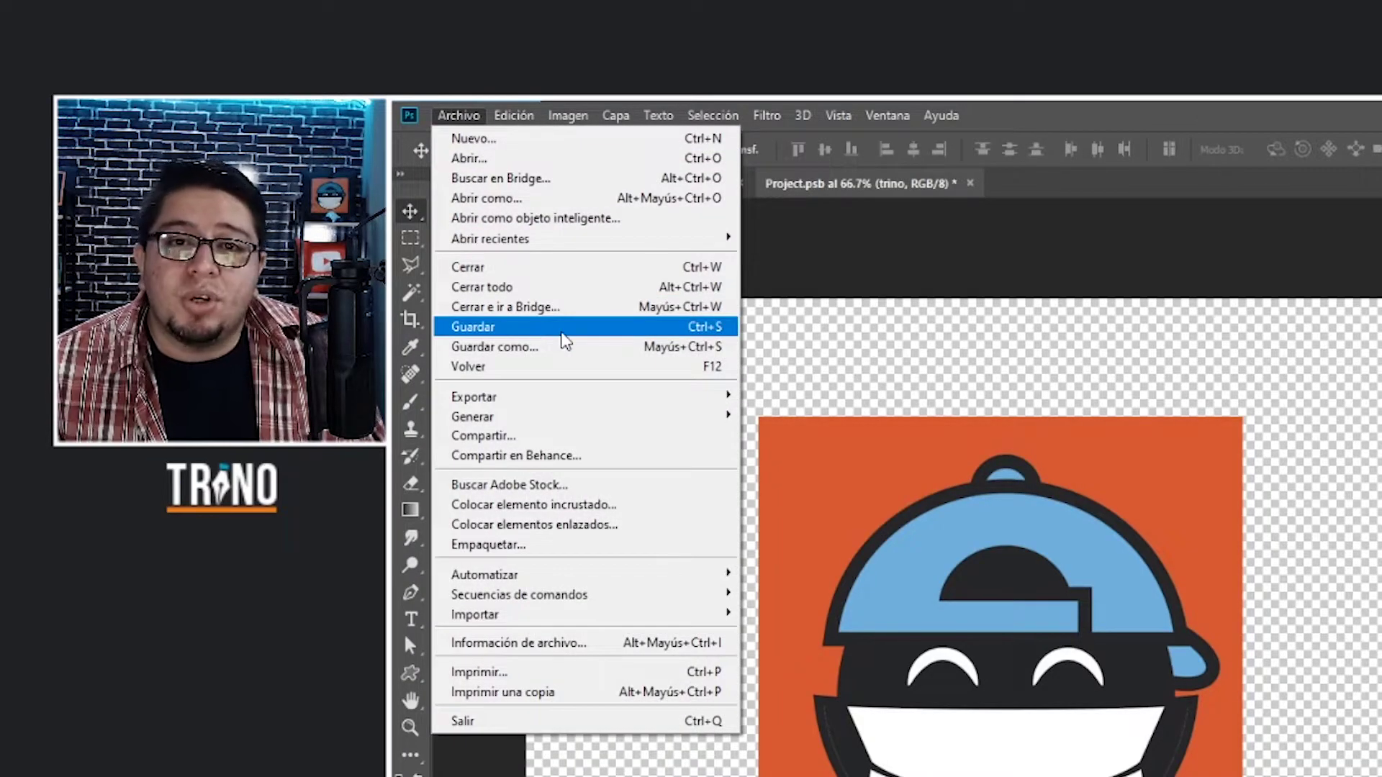
click(669, 332)
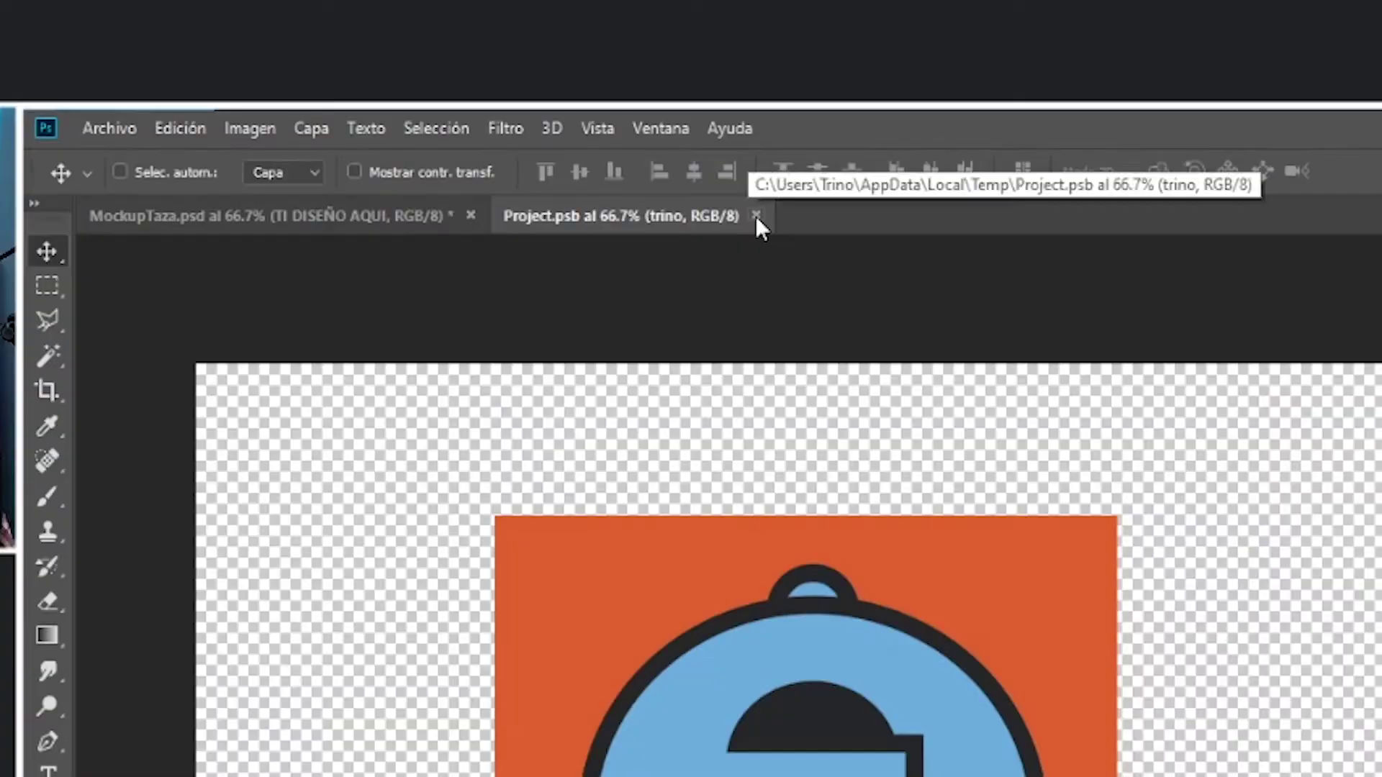
- Close Project.psb and save the updated MockupTaza.psd
click(755, 215)
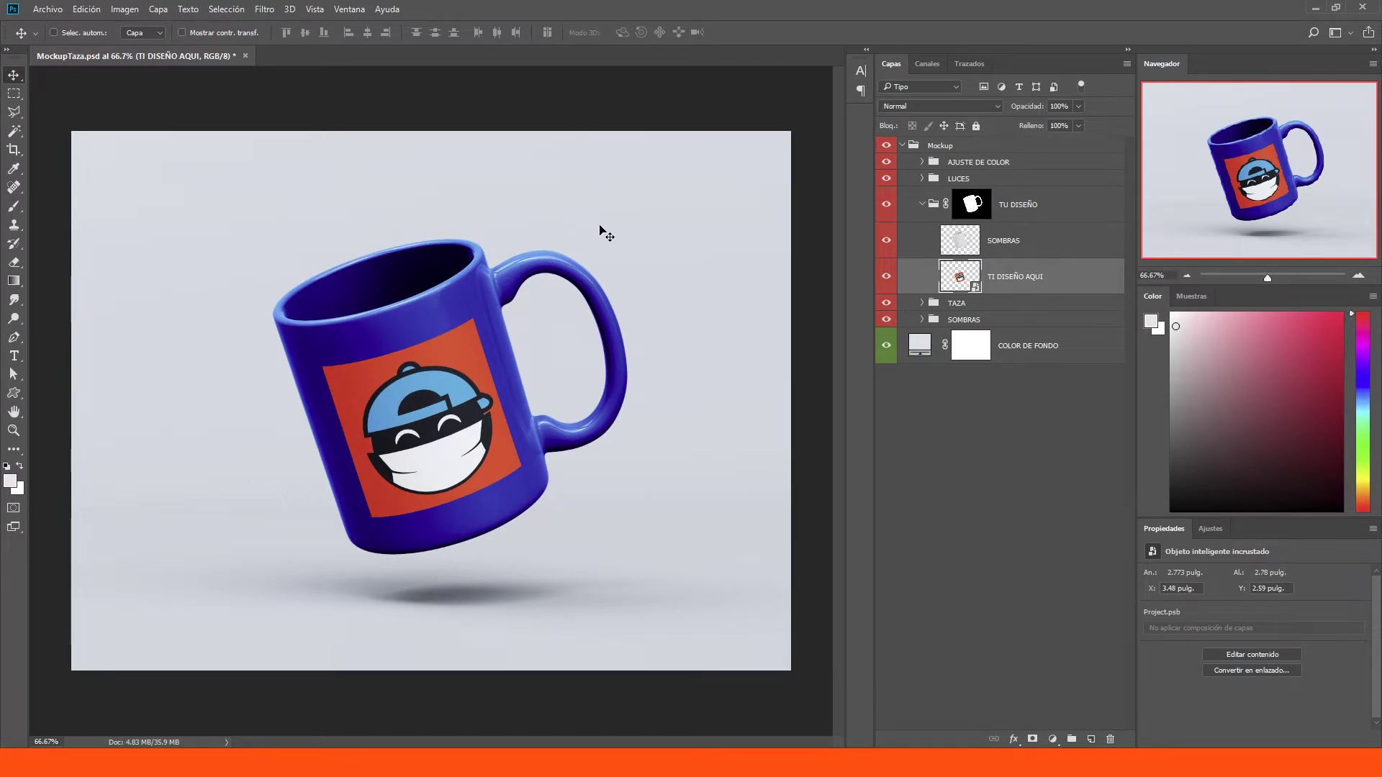
click(45, 9)
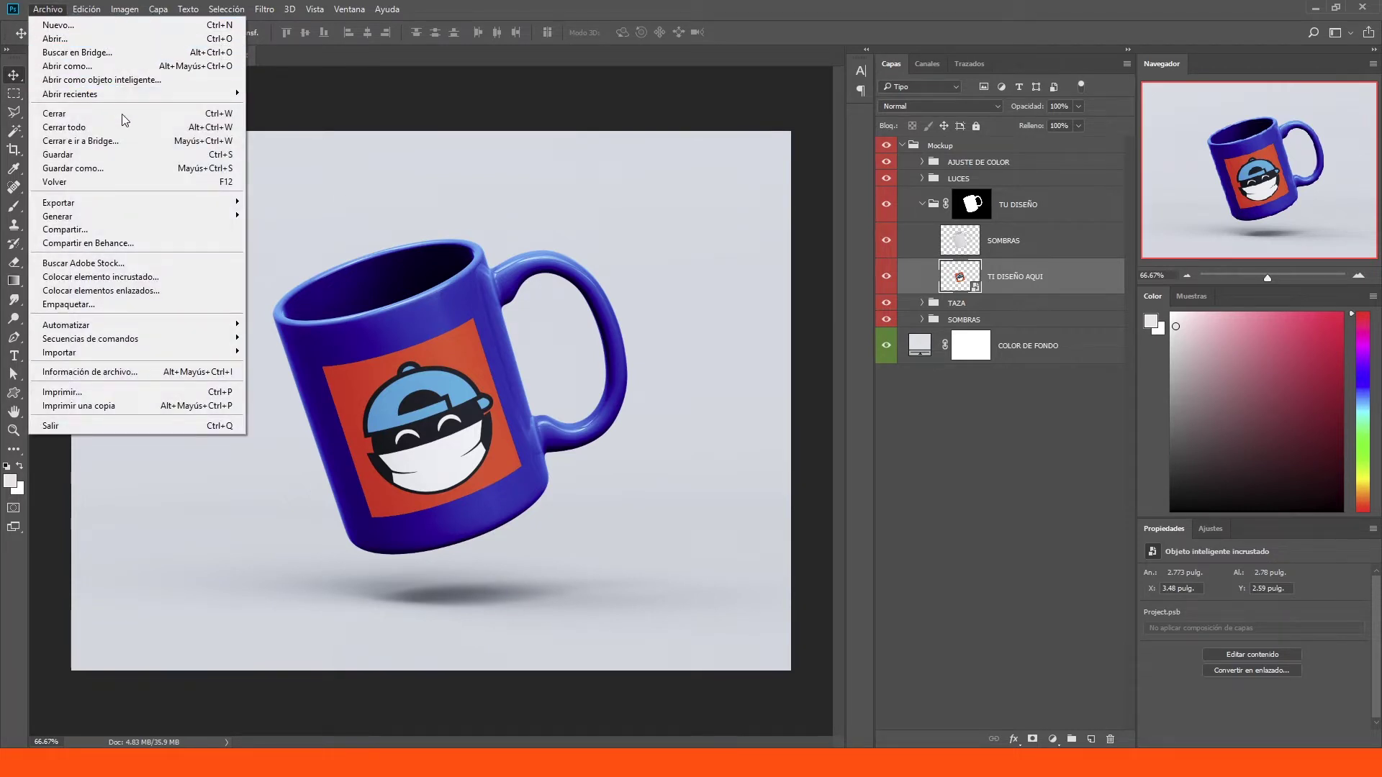
click(117, 154)
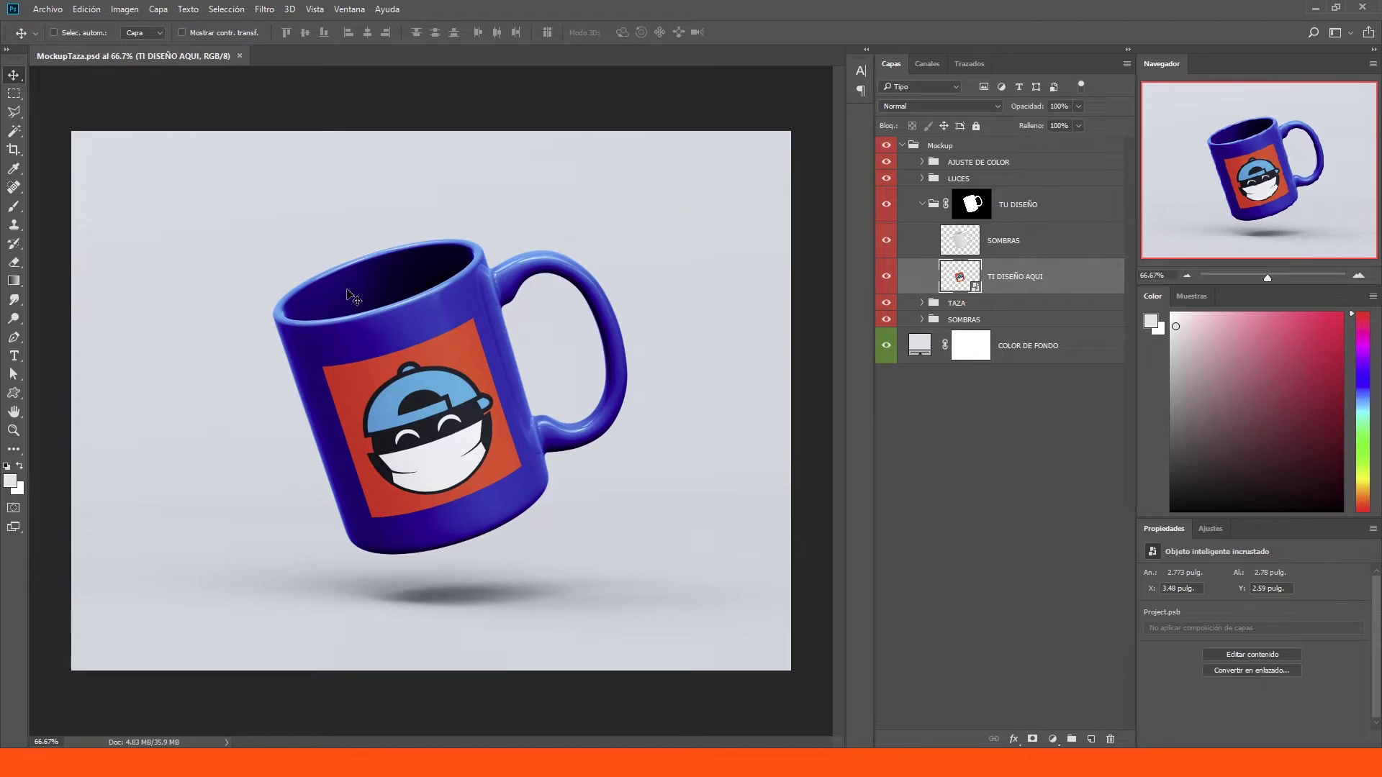
- Save a copy as MockupTaza.jpg in JPEG format at quality 12
click(51, 13)
click(216, 295)
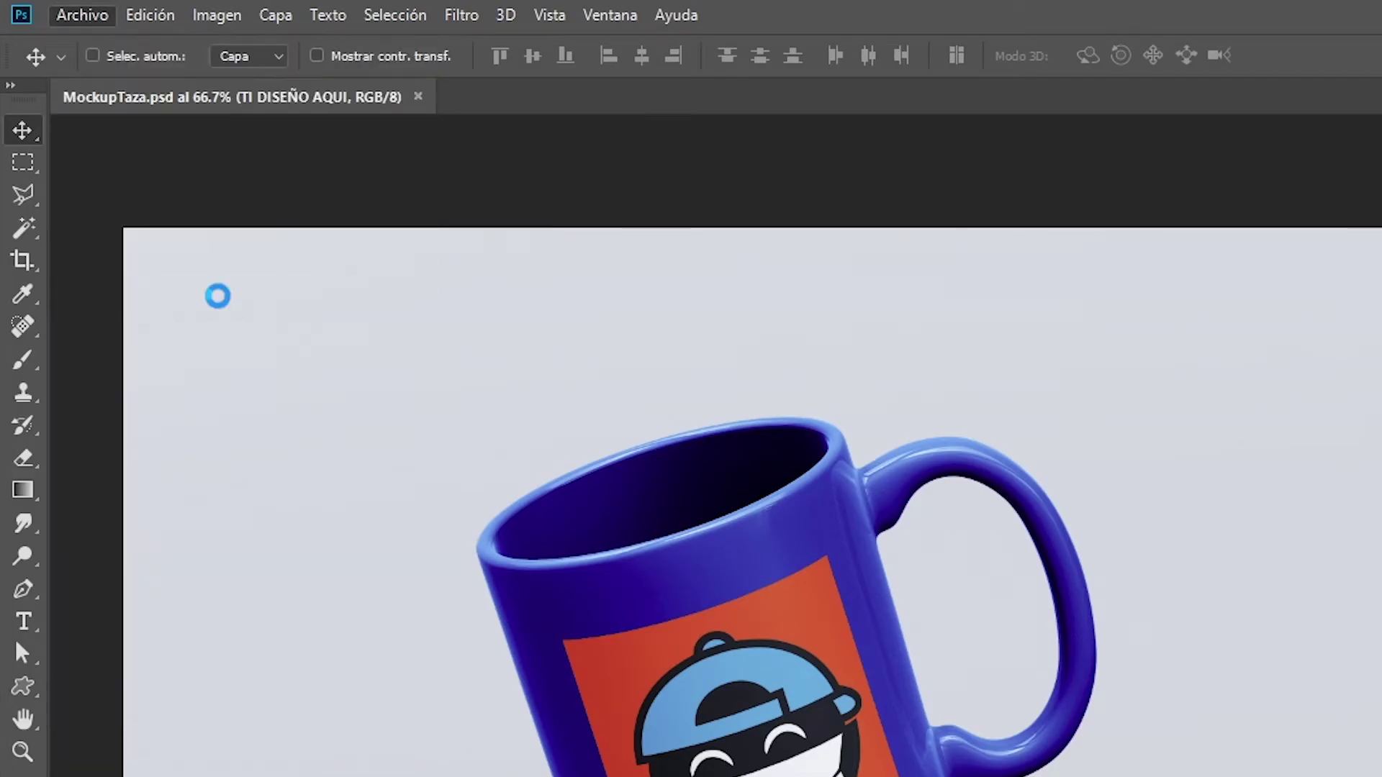
click(529, 446)
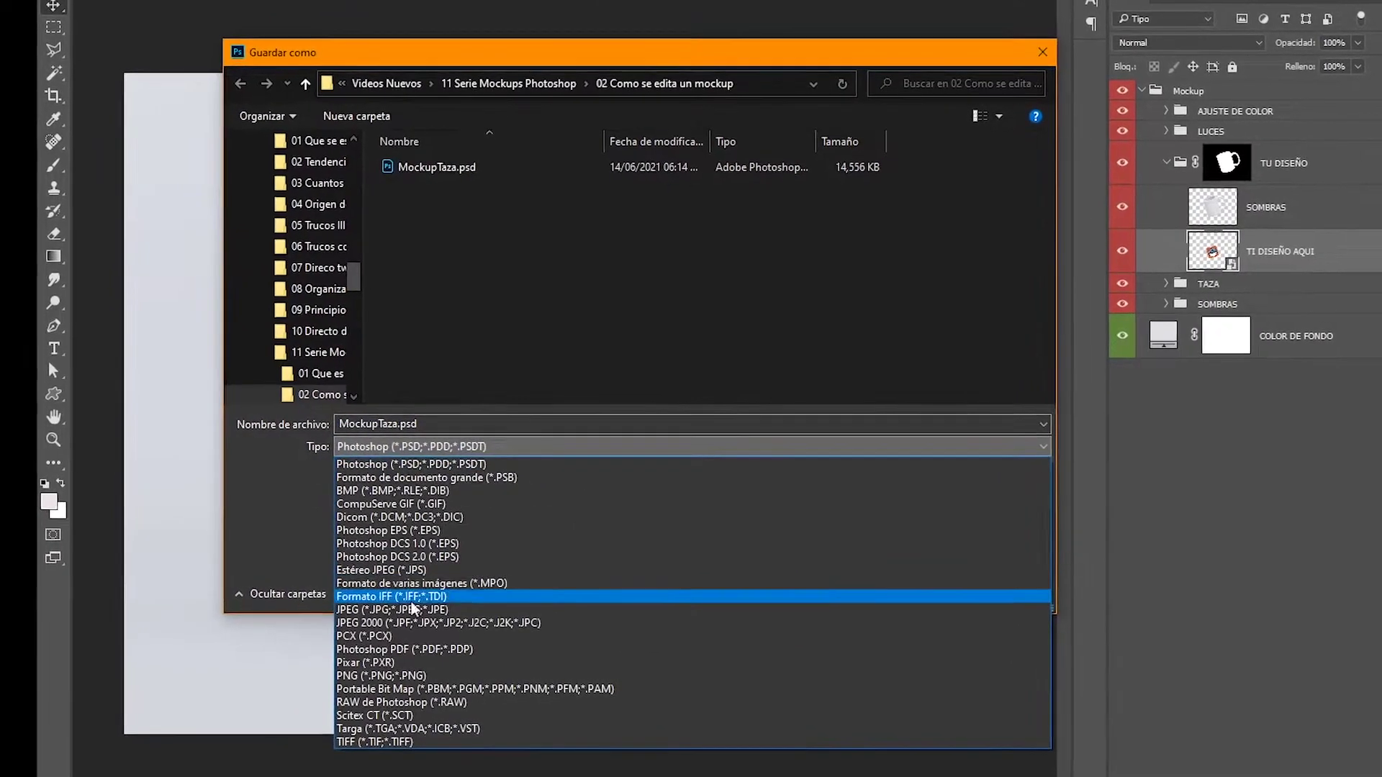
click(405, 611)
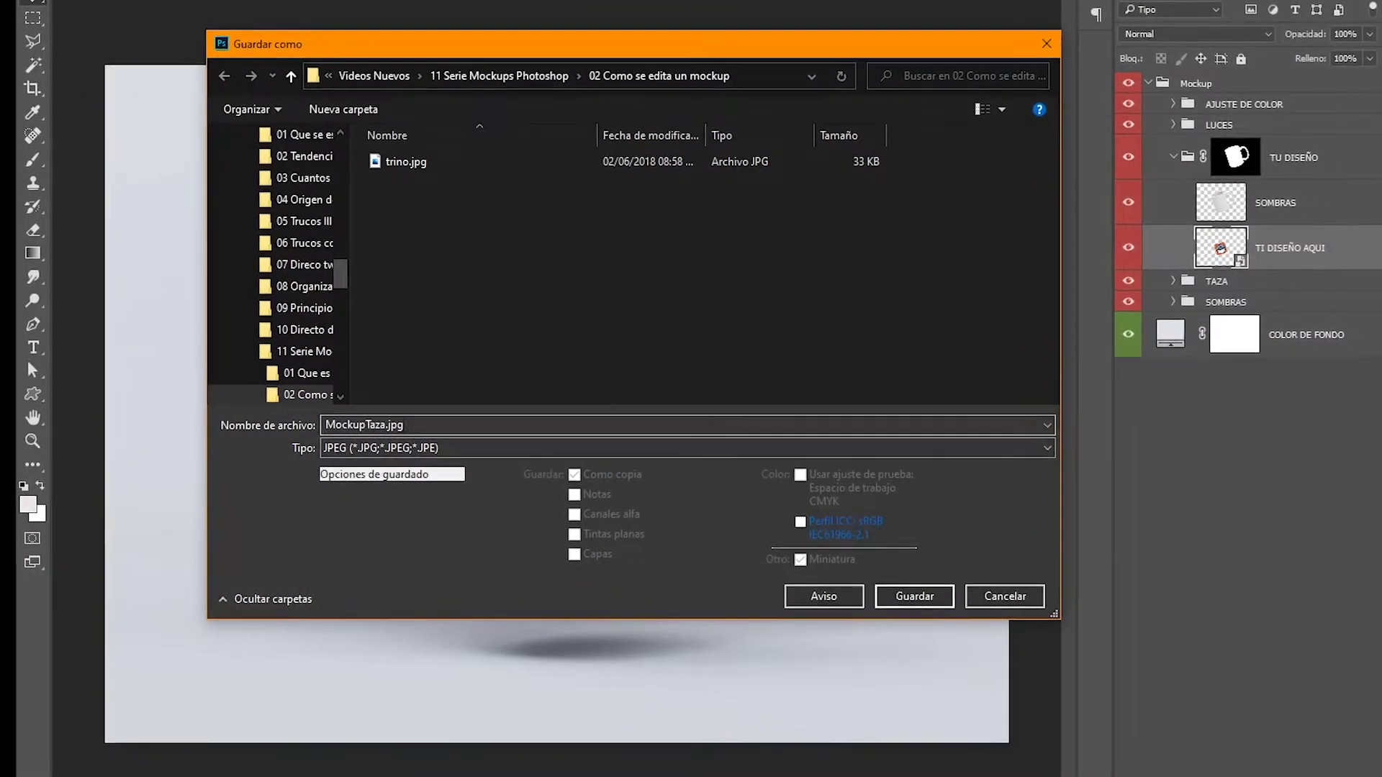
click(898, 600)
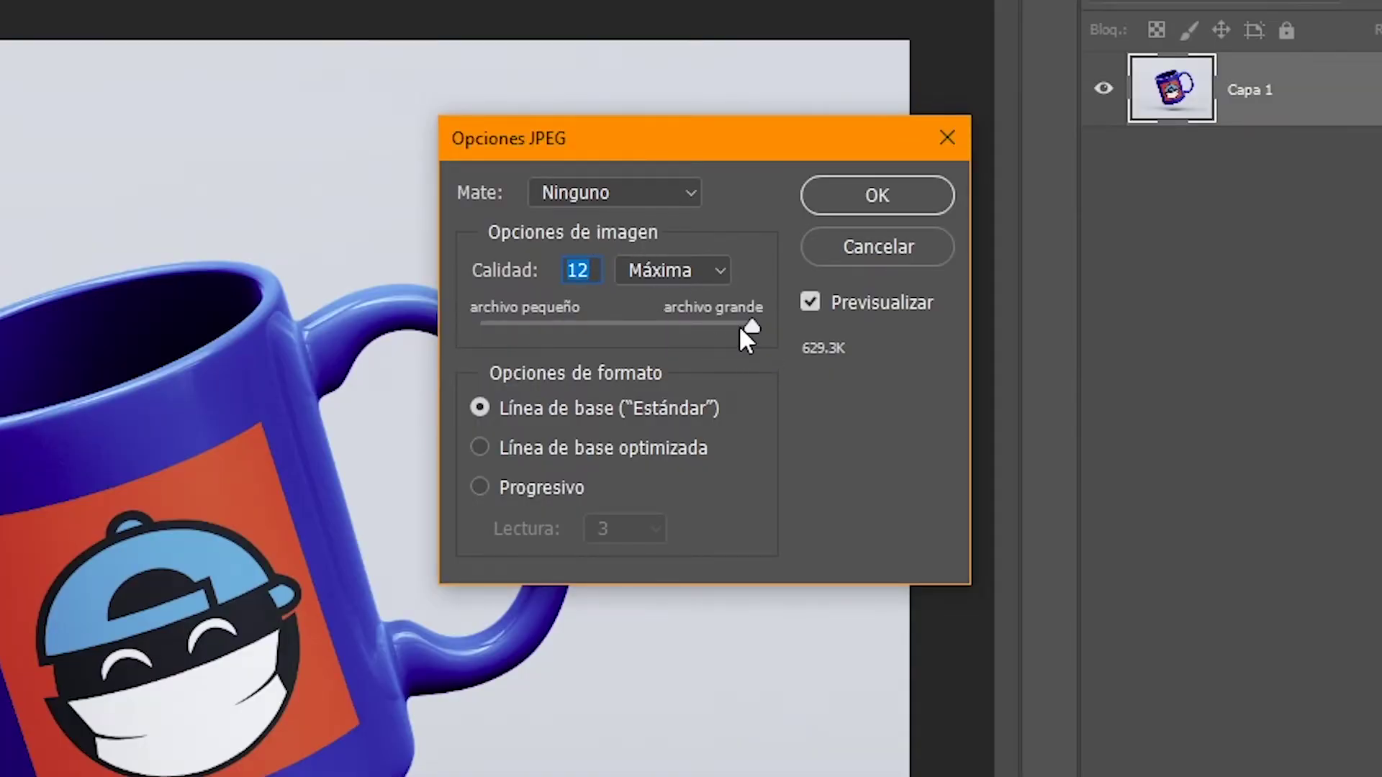
click(857, 197)
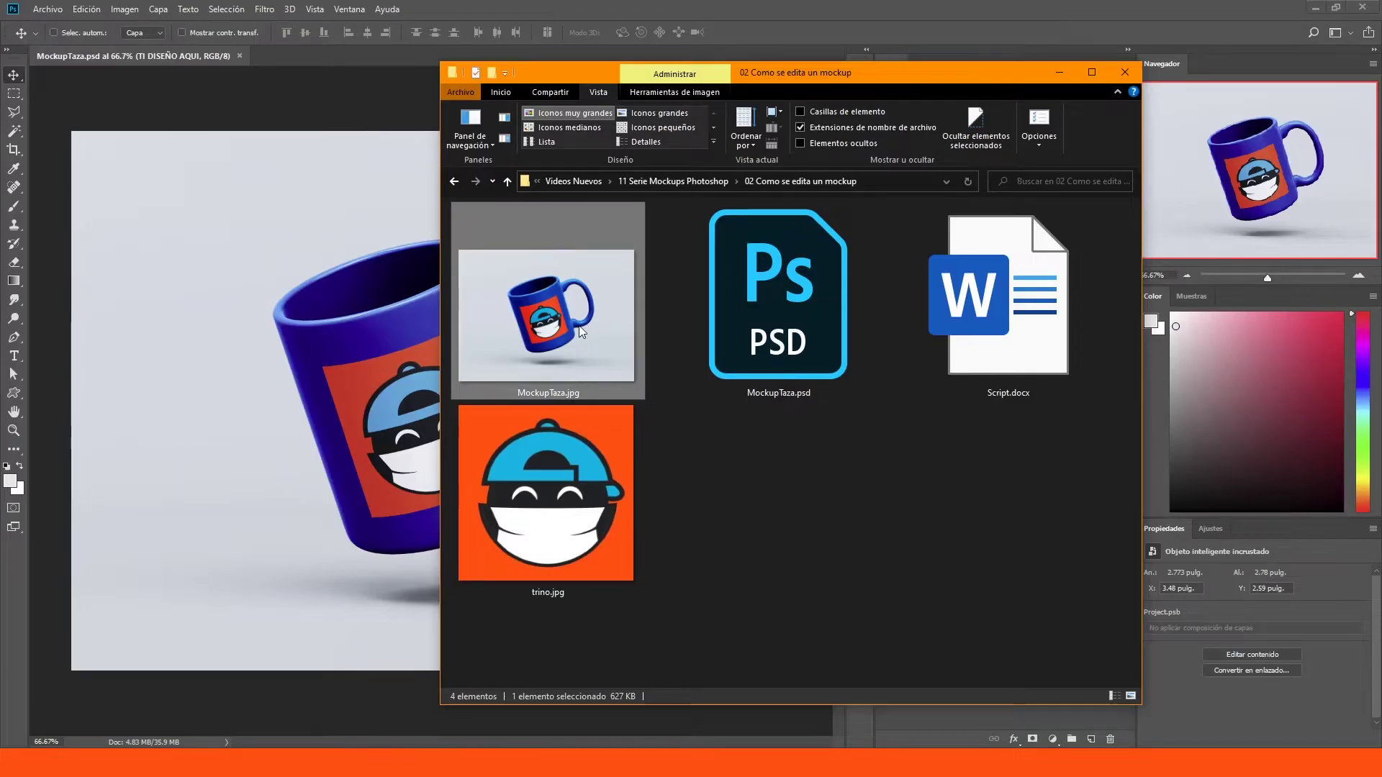
- Open MockupTaza.jpg from File Explorer in the photo viewer
double_click(579, 326)
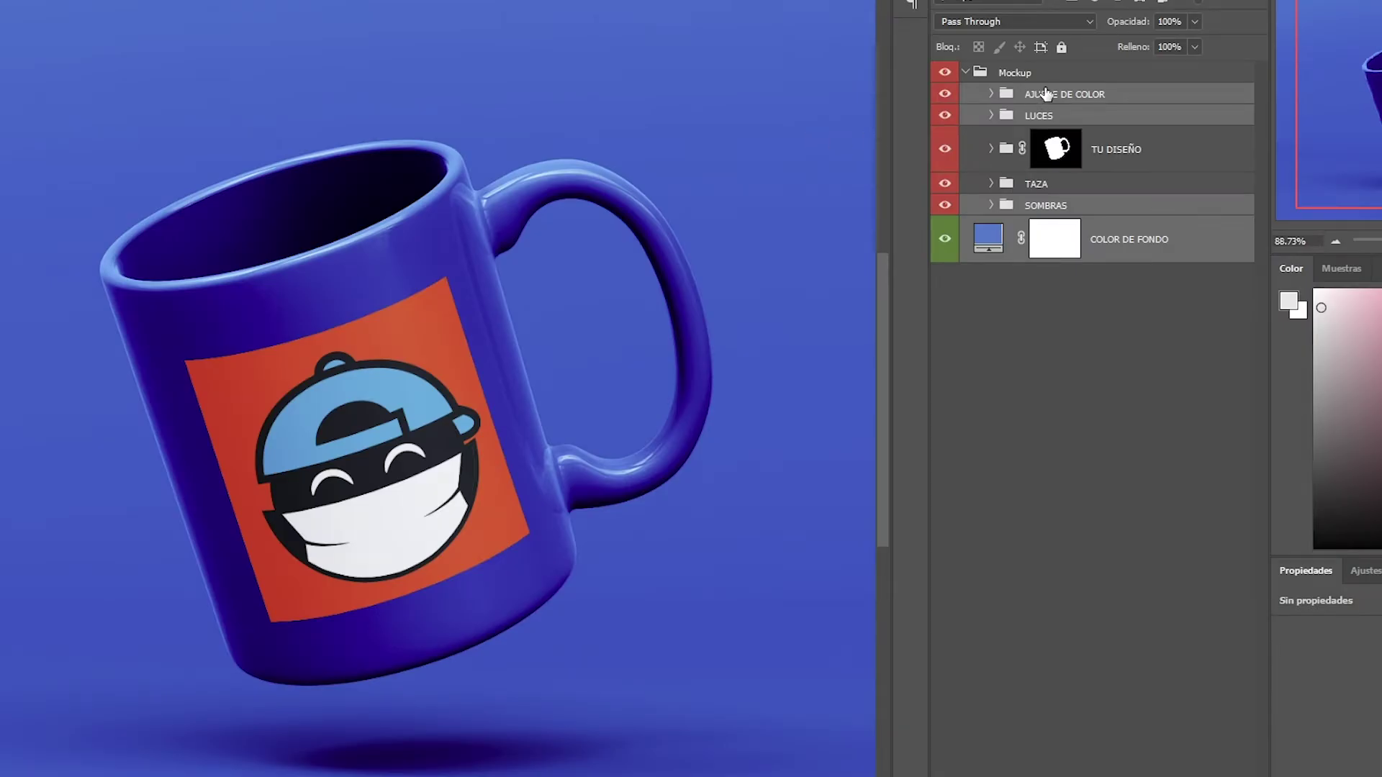
- Hide the AJUSTE DE COLOR, LUCES and SOMBRAS groups, then fit the image to the window
click(945, 95)
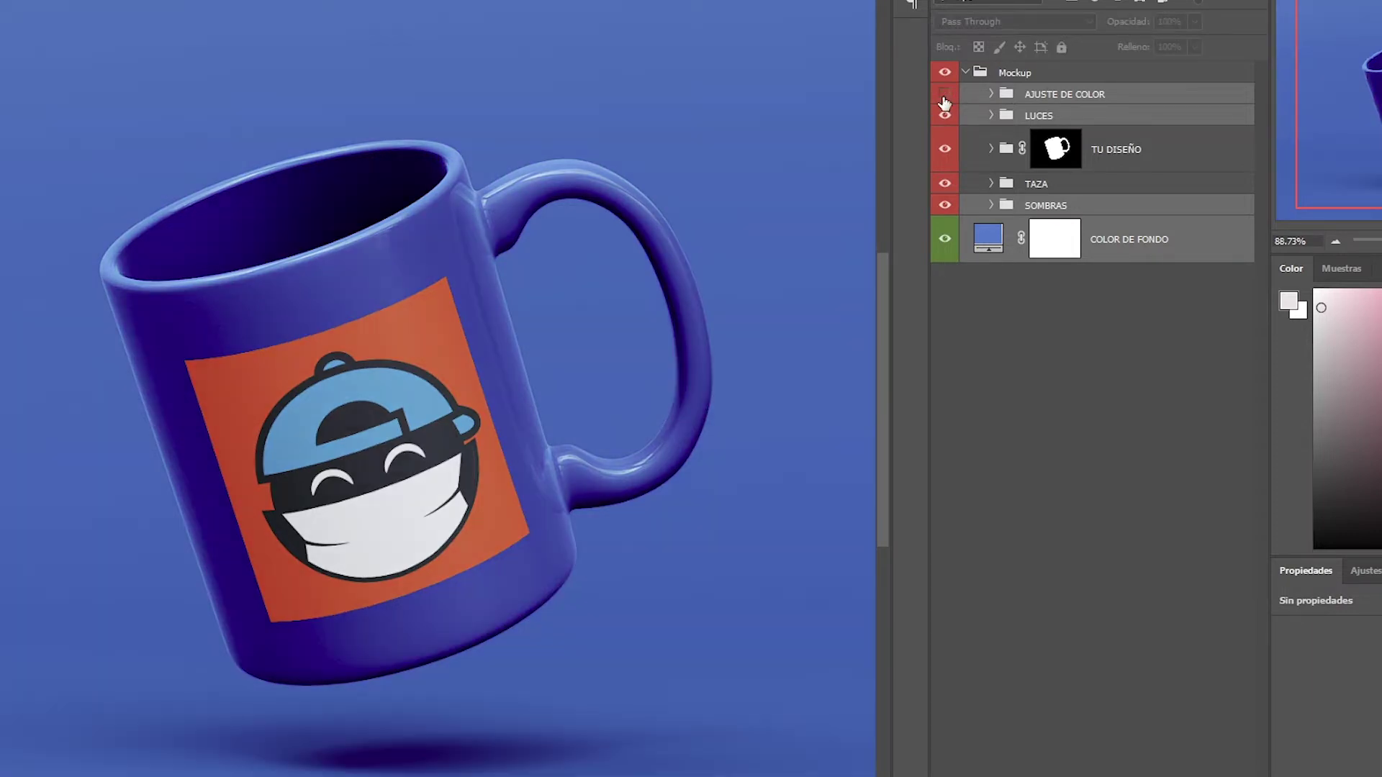
click(944, 95)
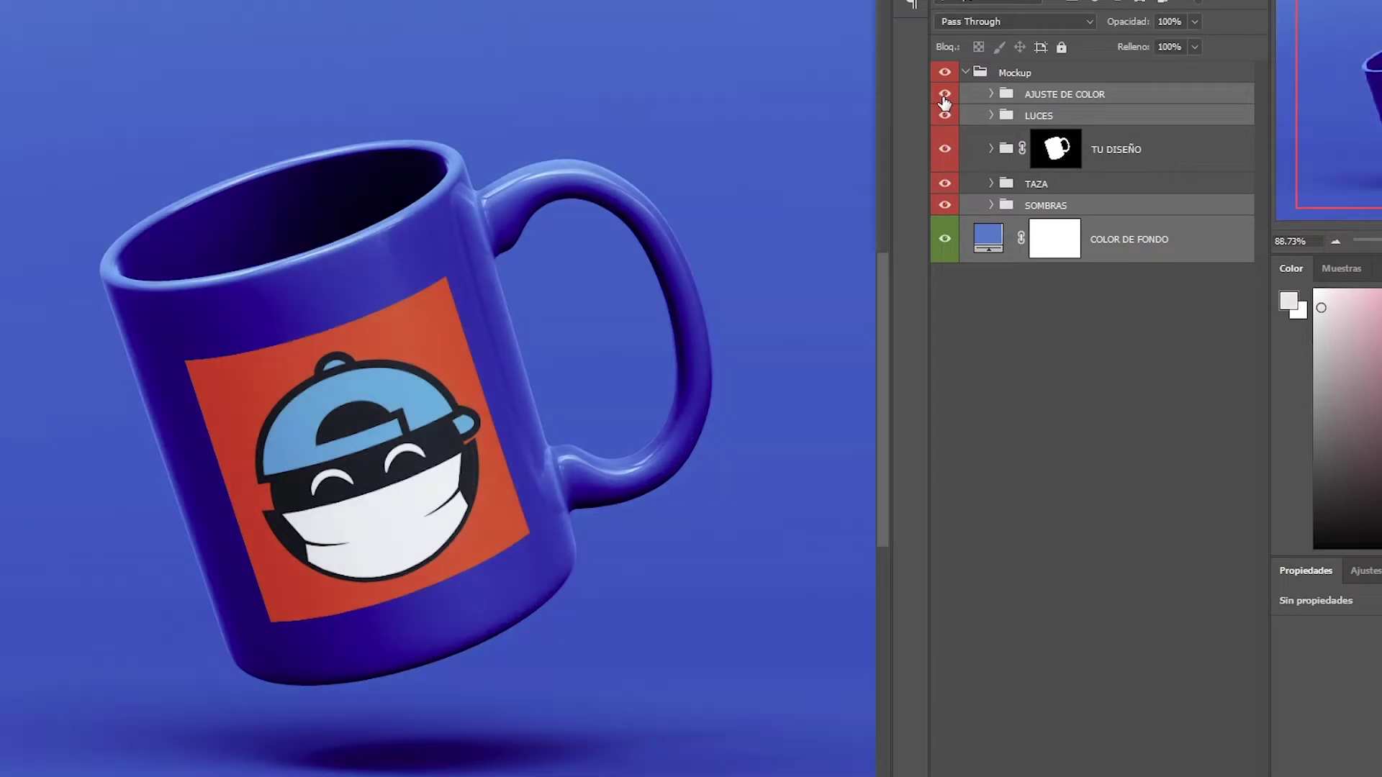
click(944, 95)
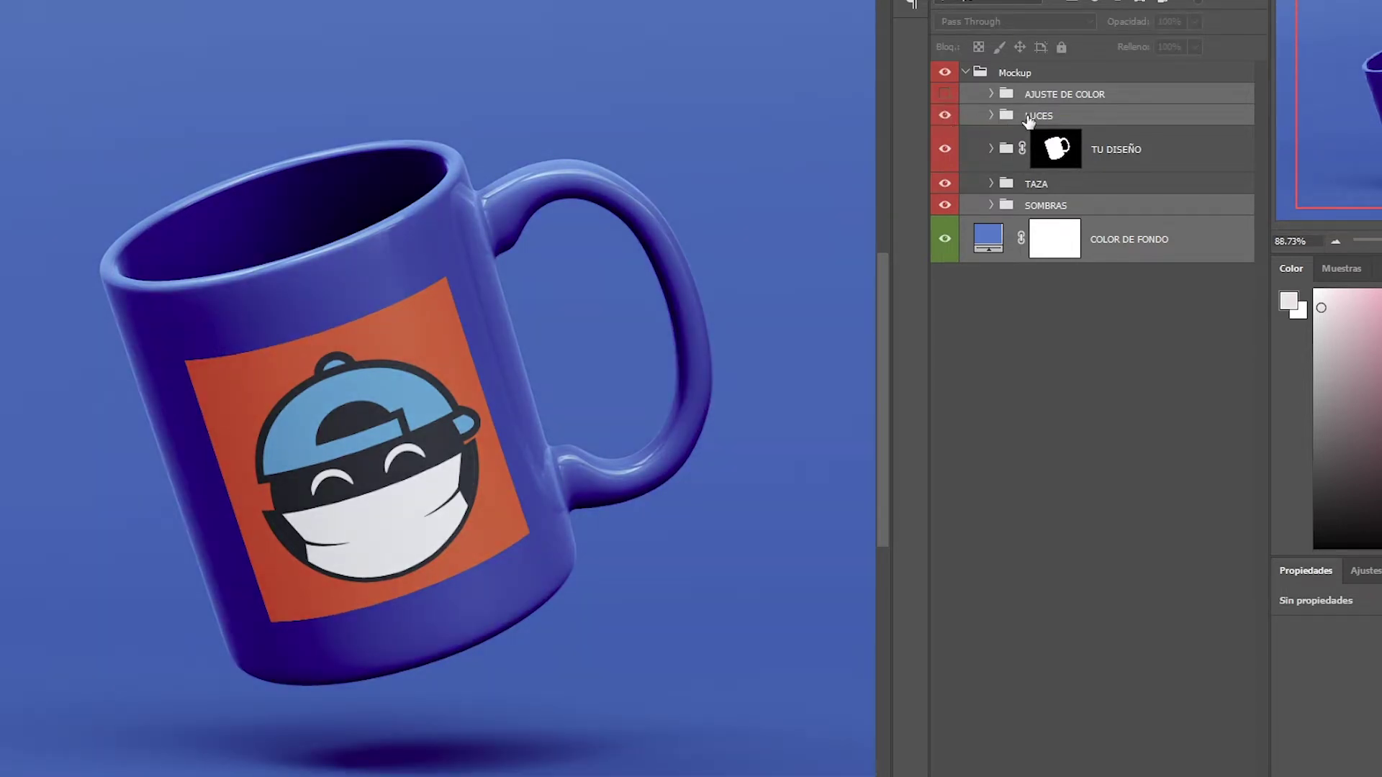
click(945, 117)
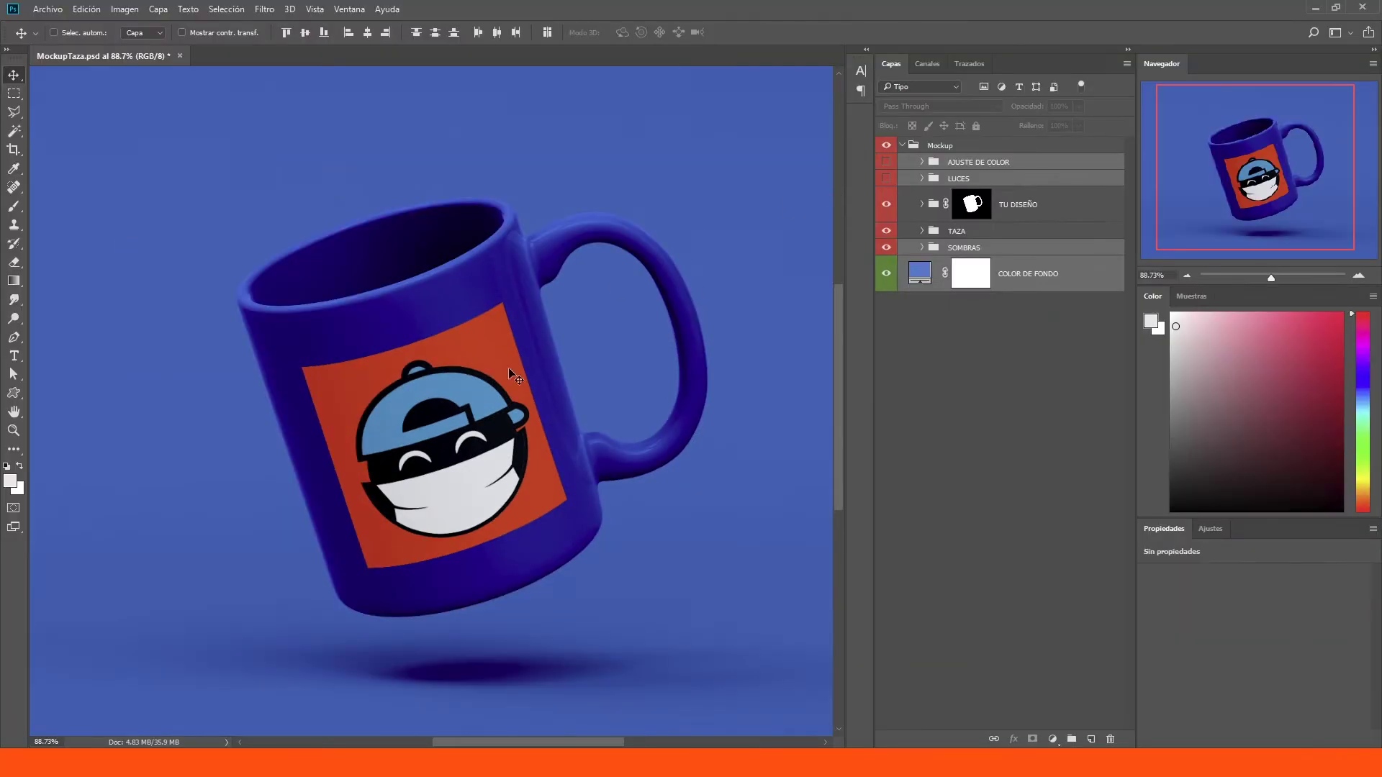
click(885, 178)
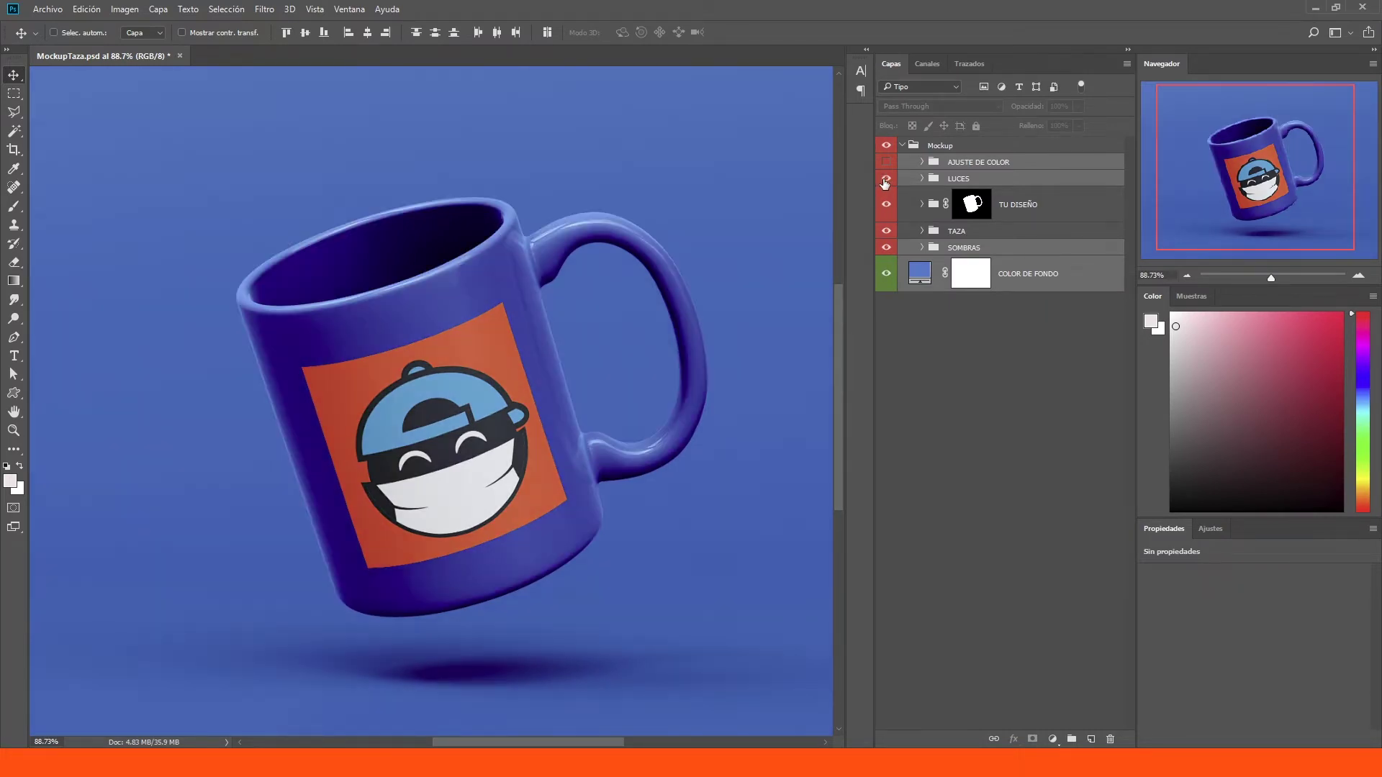
click(885, 179)
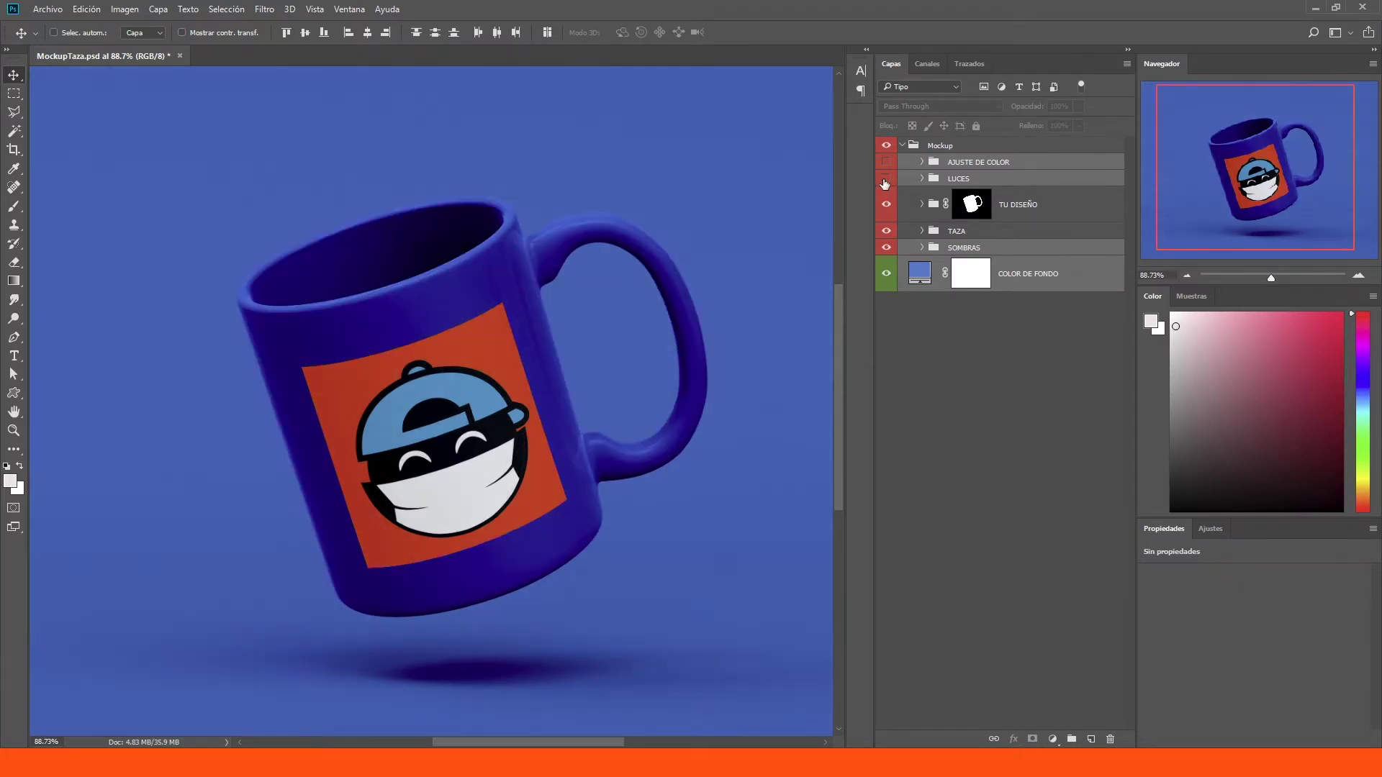
click(886, 249)
key(ctrl+0)
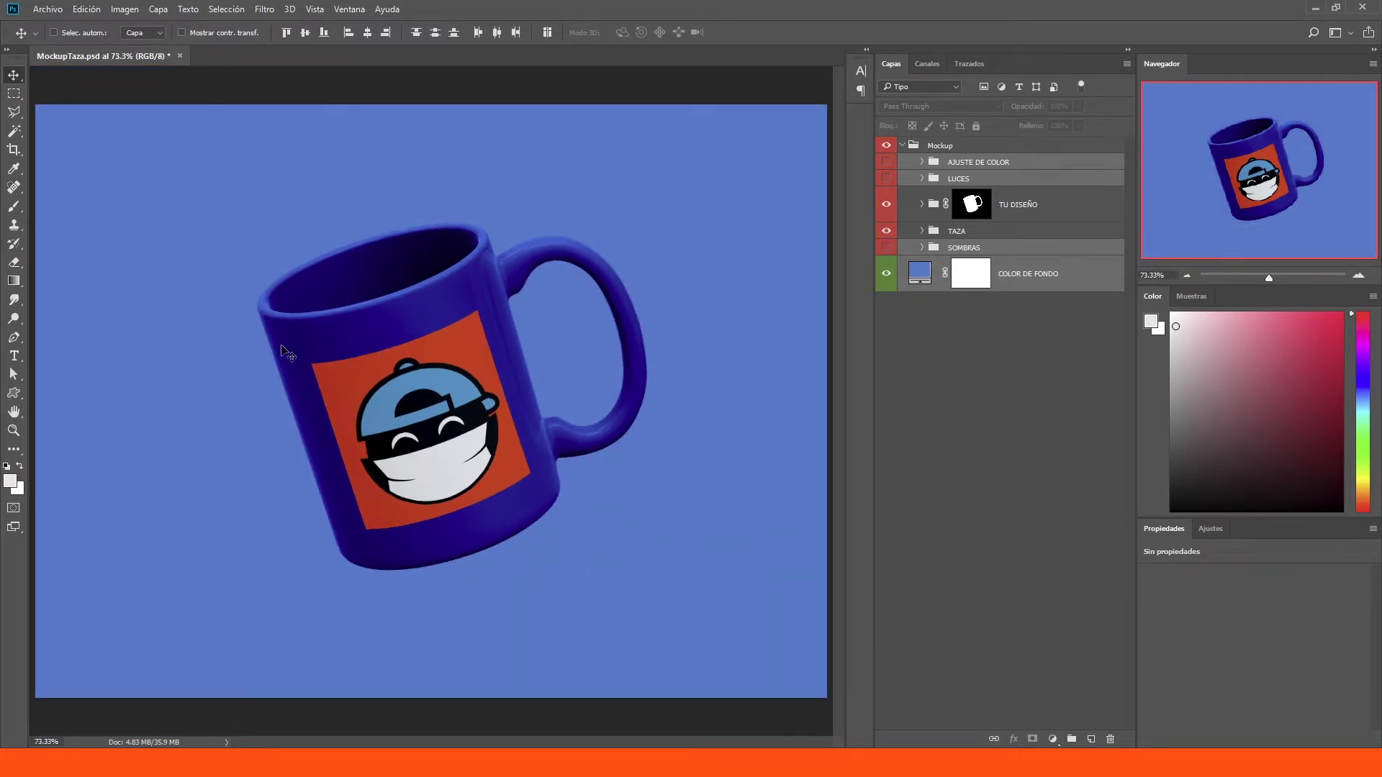
- Toggle COLOR DE FONDO off and on, then show SOMBRAS, LUCES and AJUSTE DE COLOR again
click(887, 274)
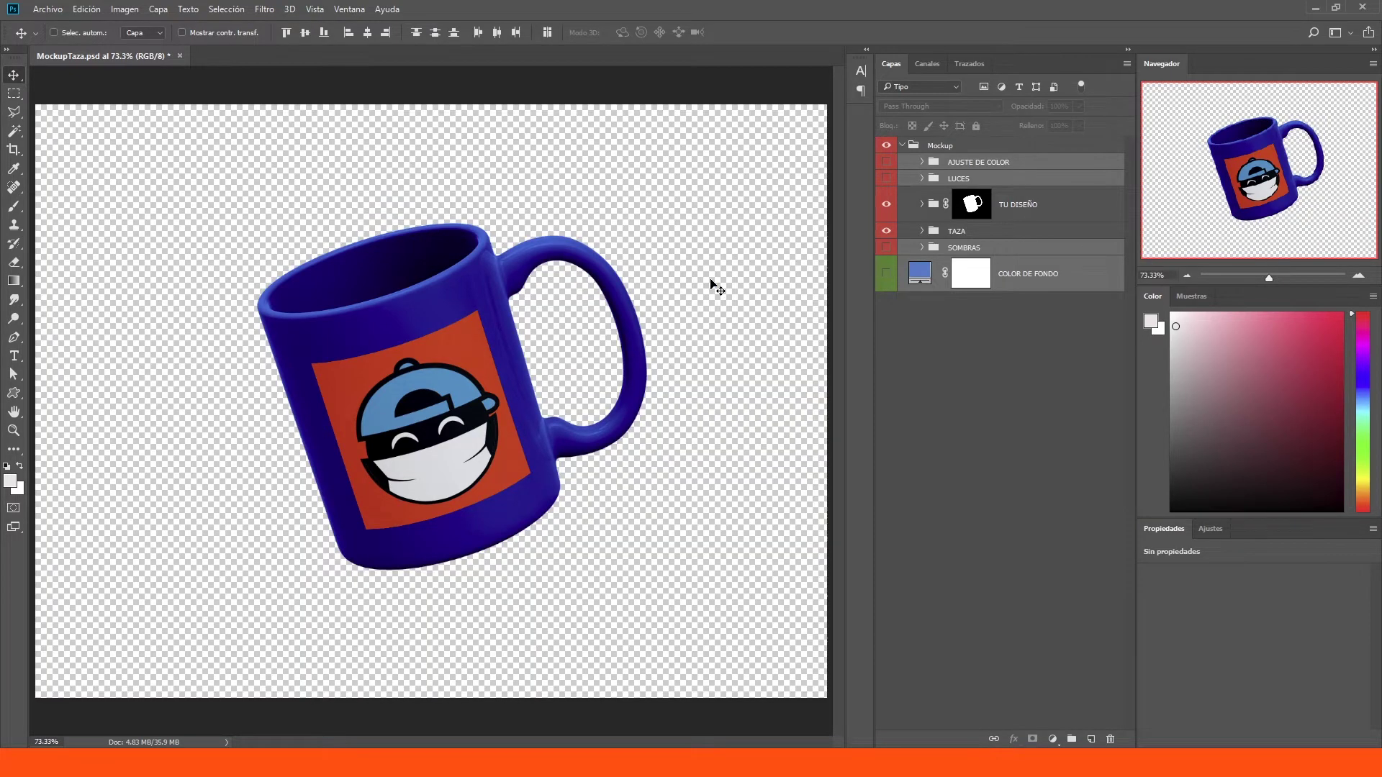
click(886, 274)
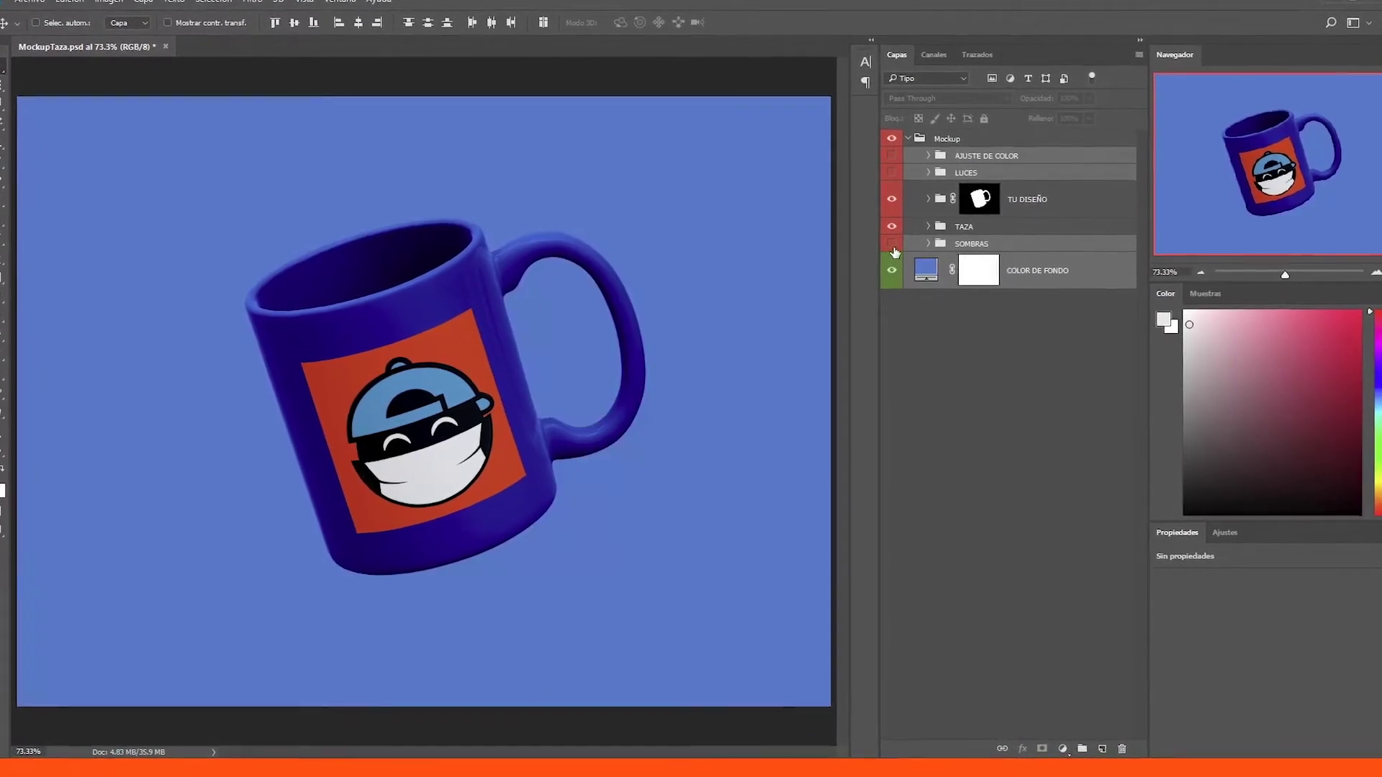
click(891, 243)
click(891, 173)
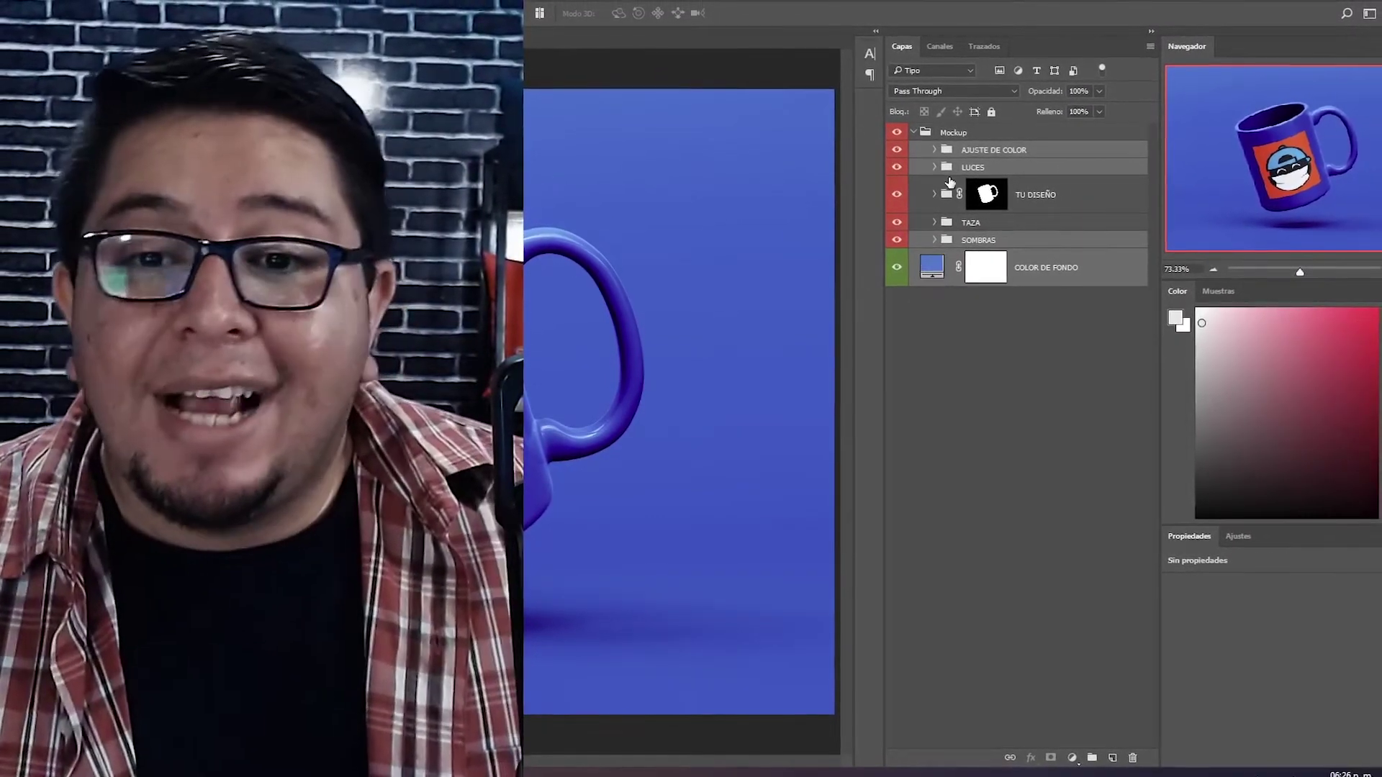
- Hide the lighting, colour adjustment, shadow and TU DISEÑO groups and COLOR TAZA to show the white mug
click(897, 150)
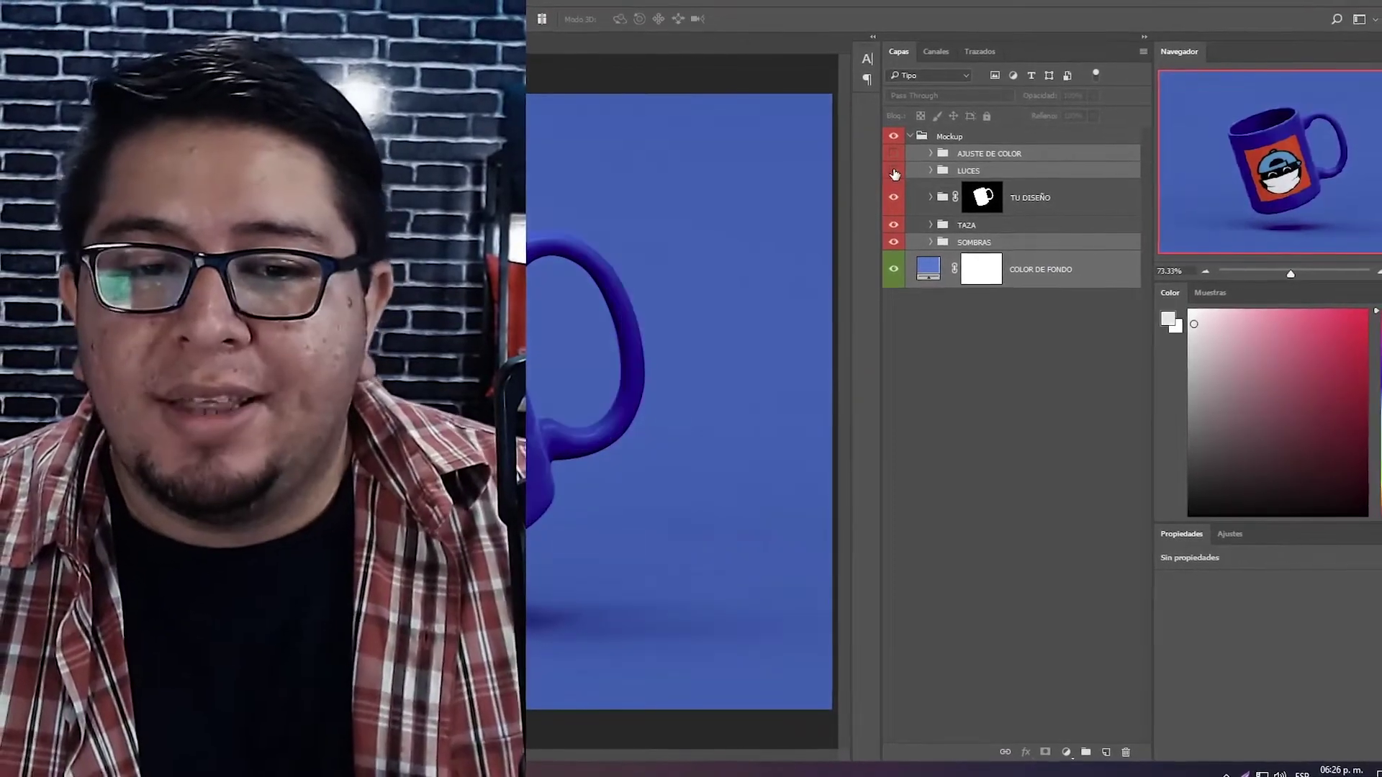
click(893, 153)
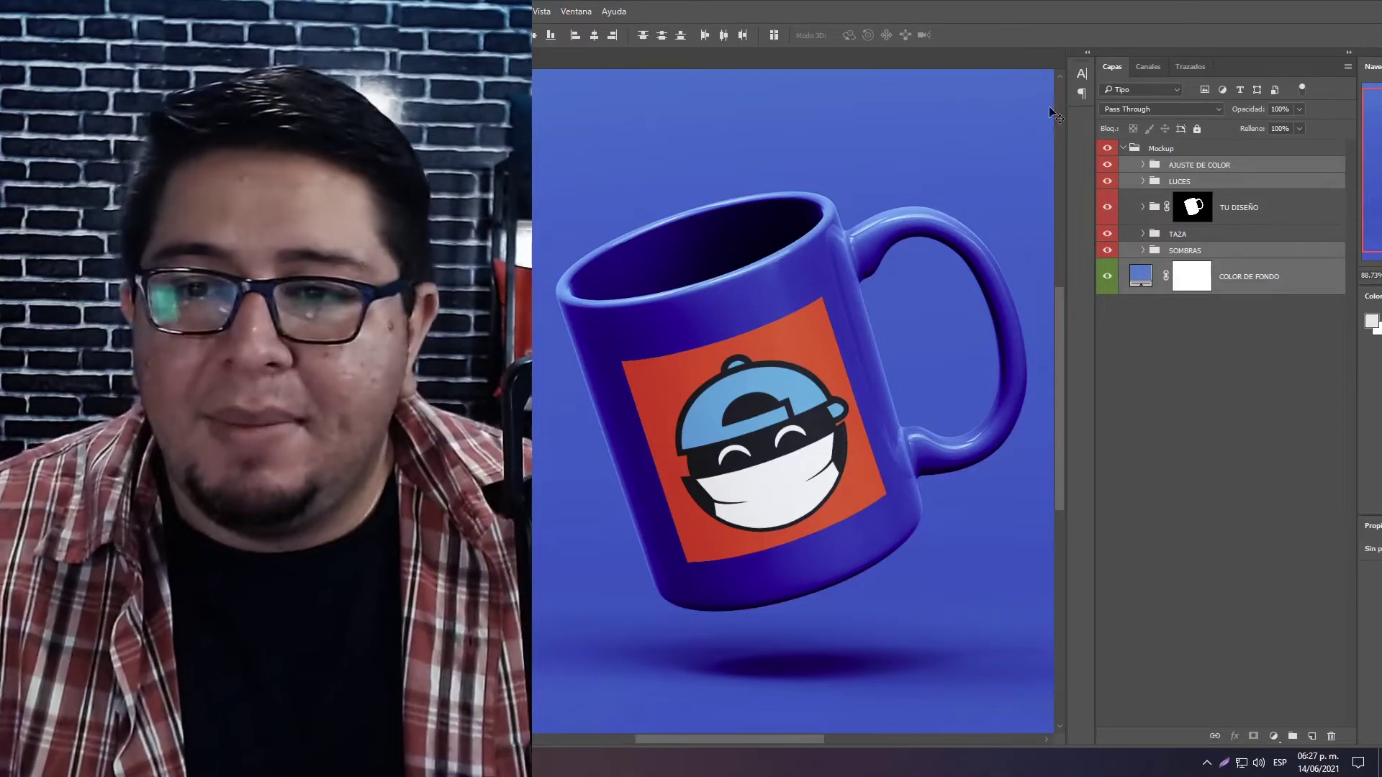
drag(1109, 167, 1108, 182)
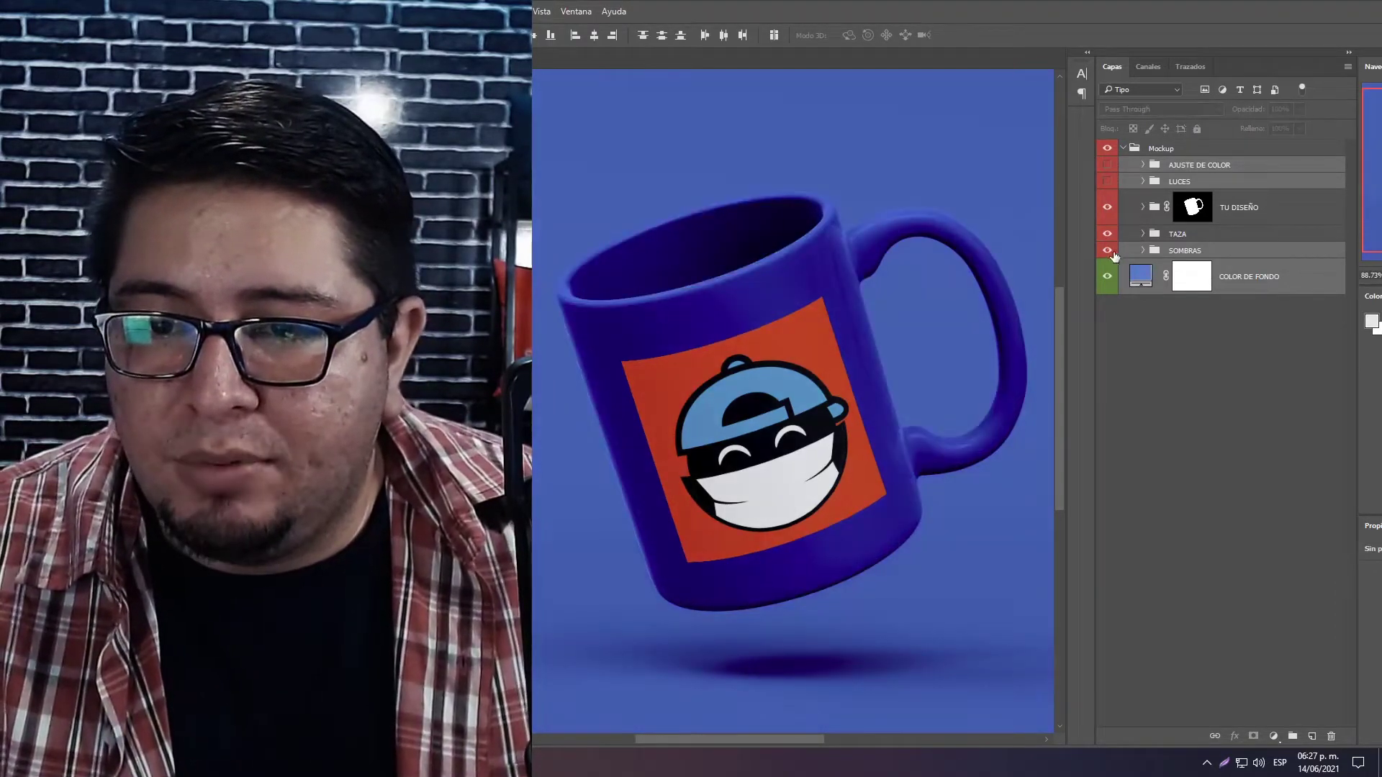
click(1108, 250)
click(1107, 209)
click(1142, 234)
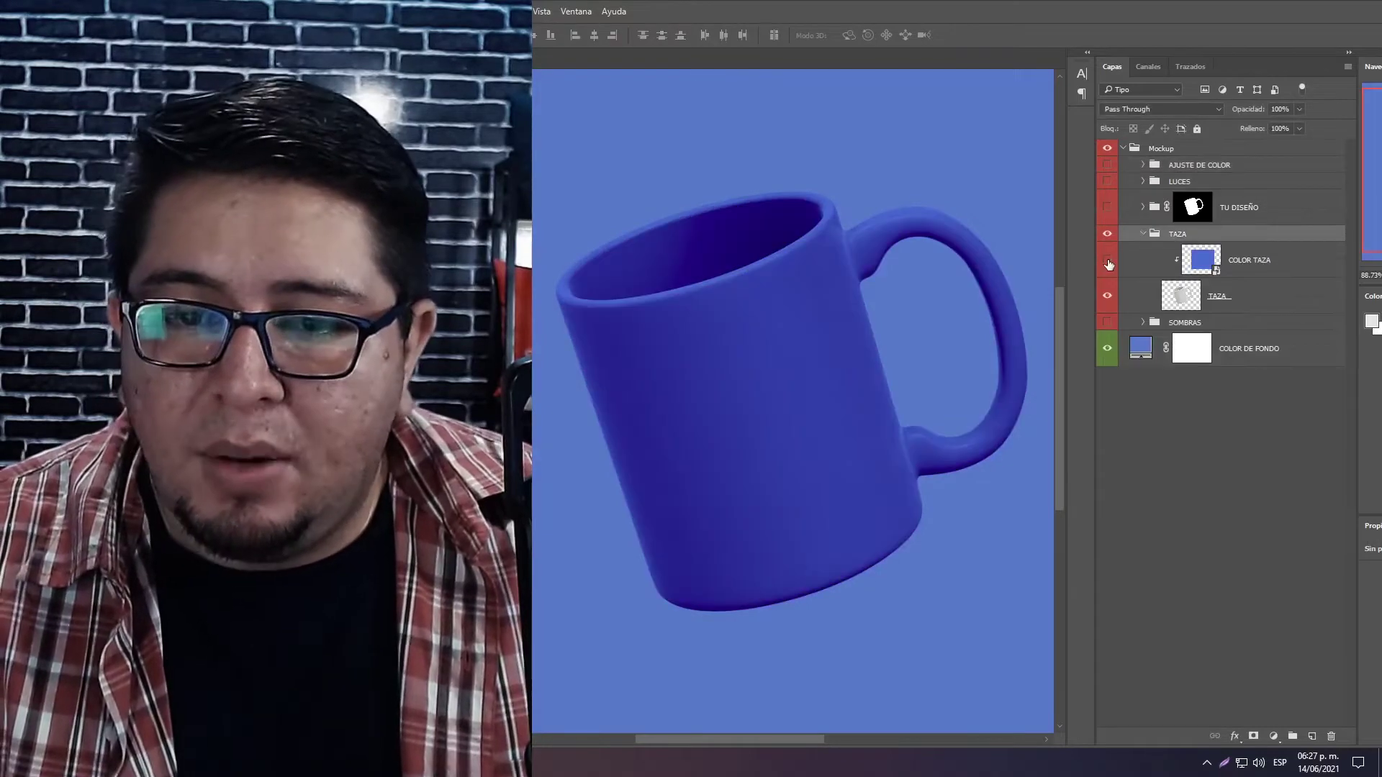
click(1108, 259)
click(819, 300)
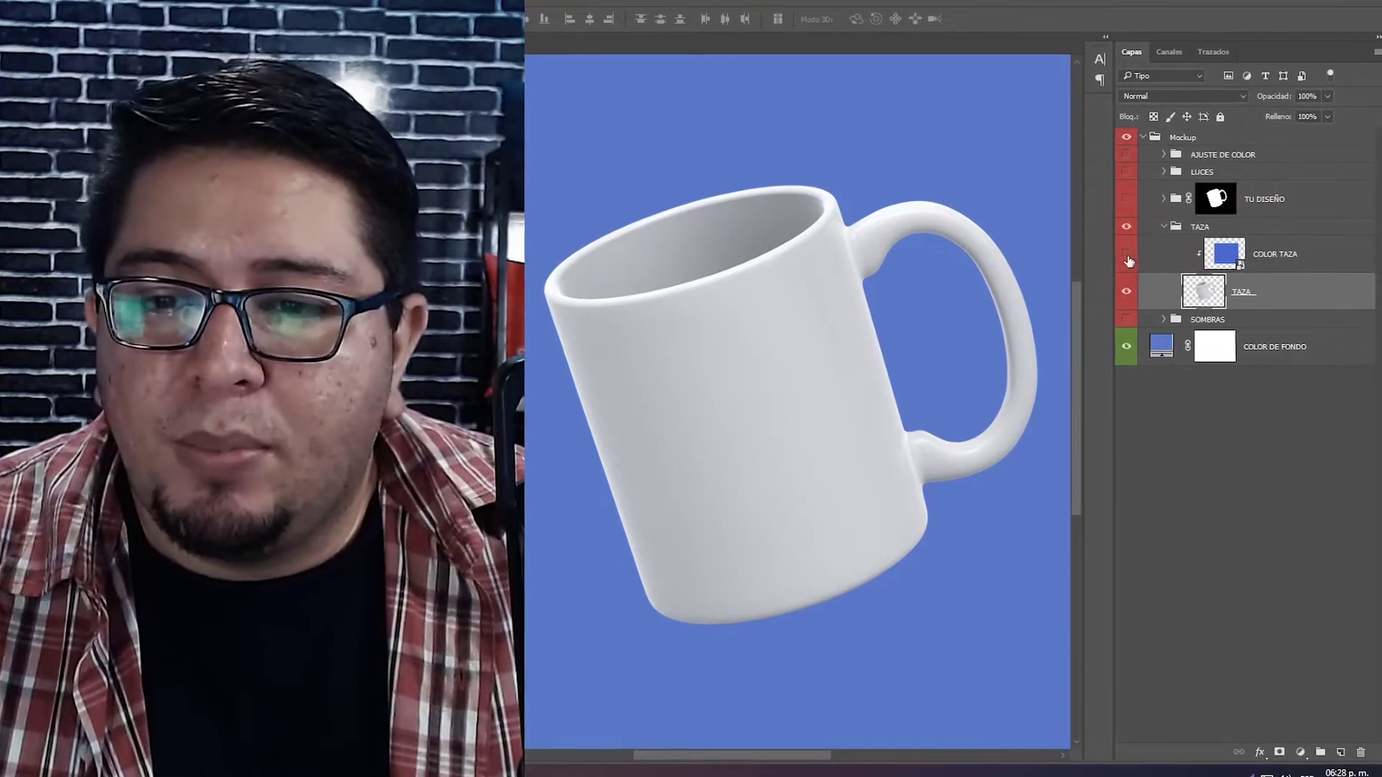
- Turn COLOR TAZA, SOMBRAS, LUCES and AJUSTE DE COLOR back on, leaving TU DISEÑO hidden
click(1127, 254)
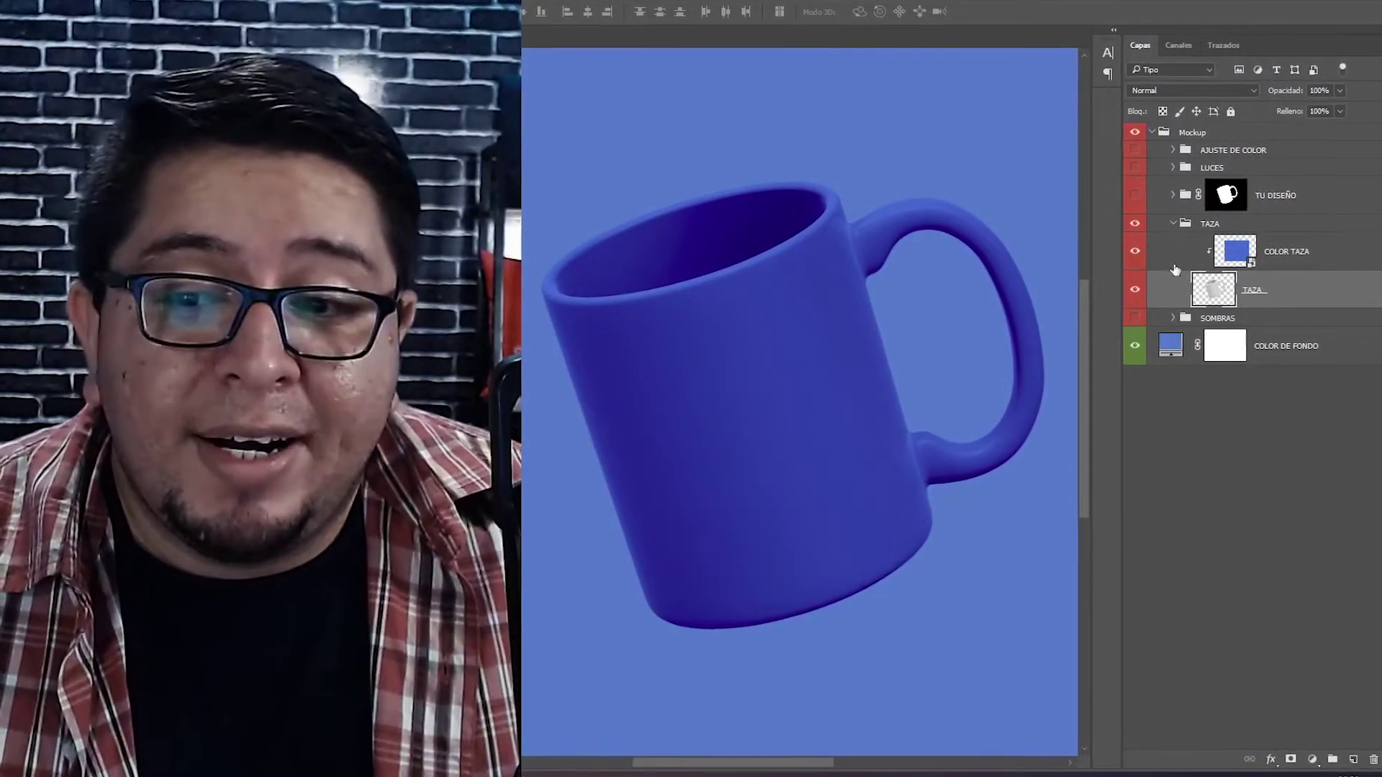
click(1134, 318)
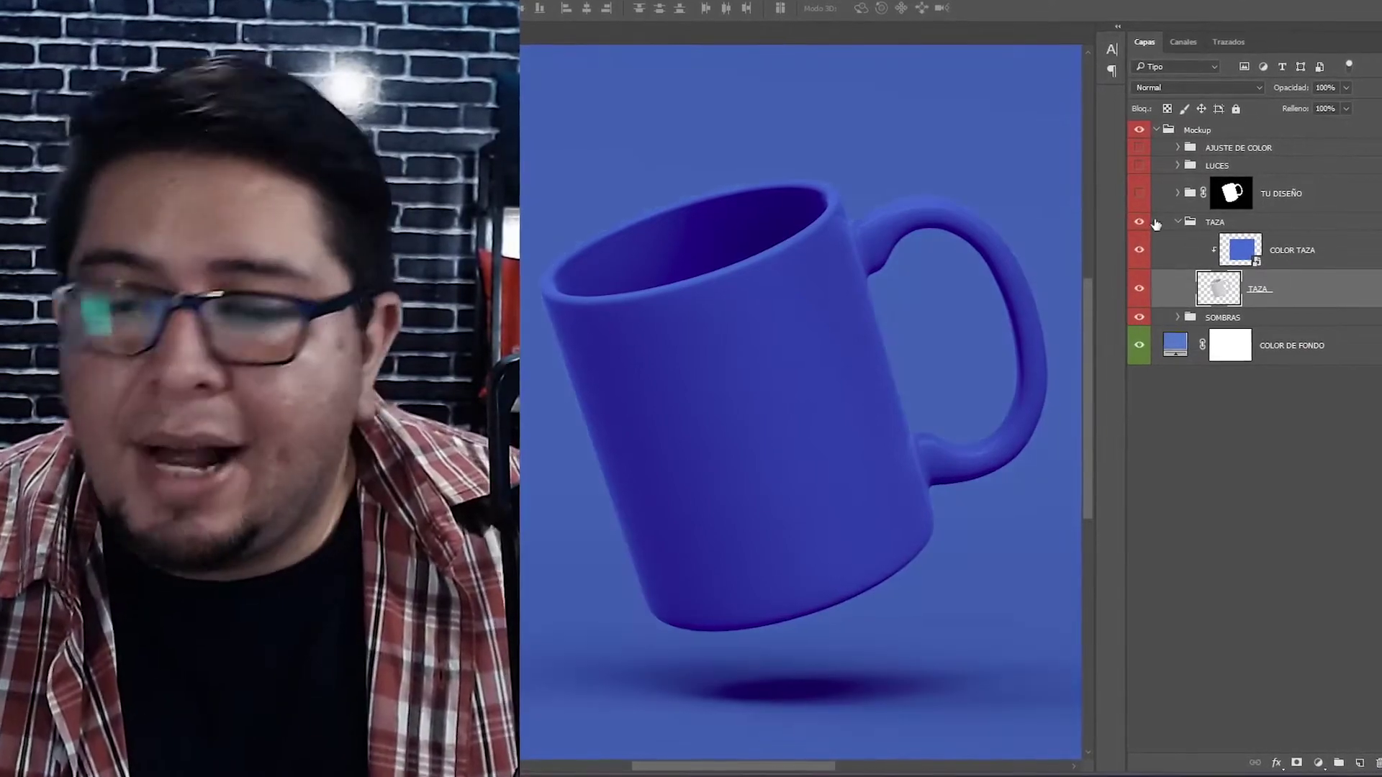
click(1142, 167)
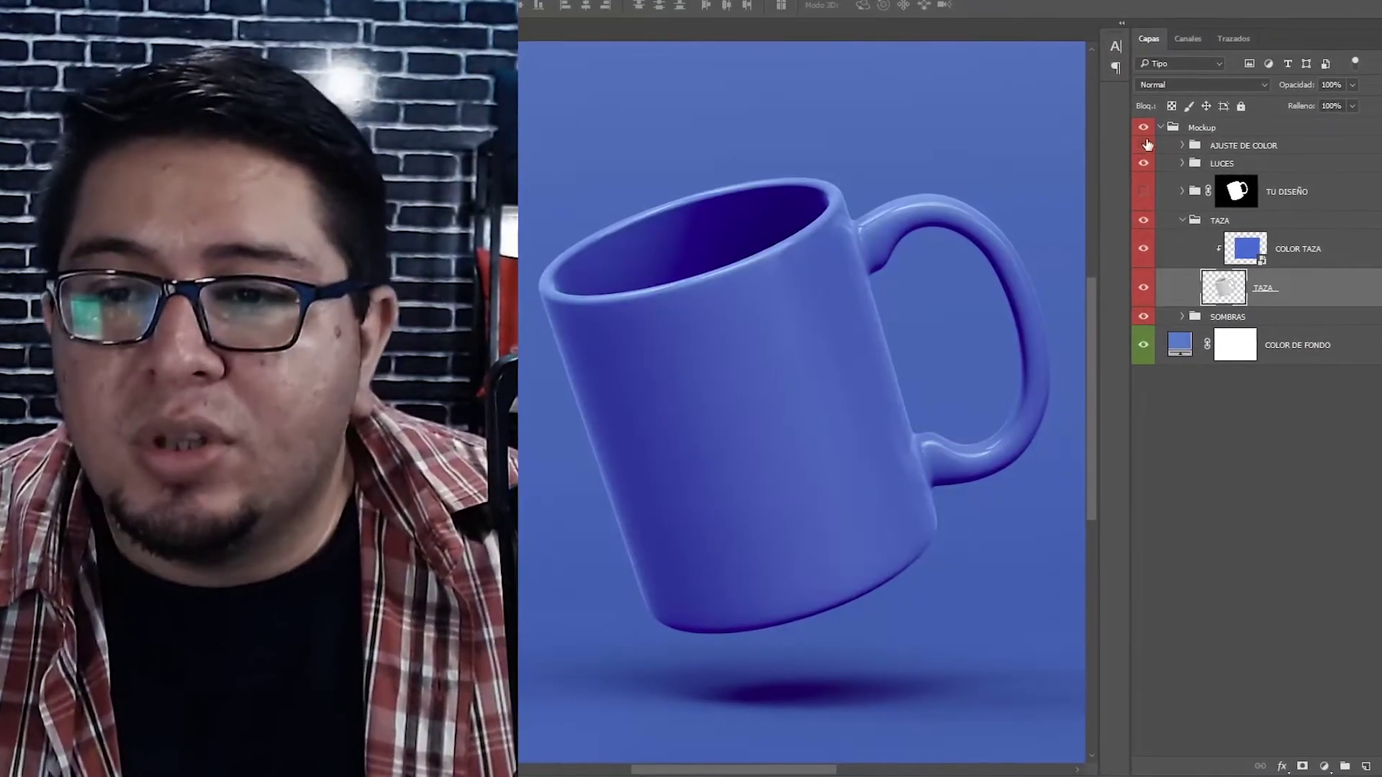
click(1145, 145)
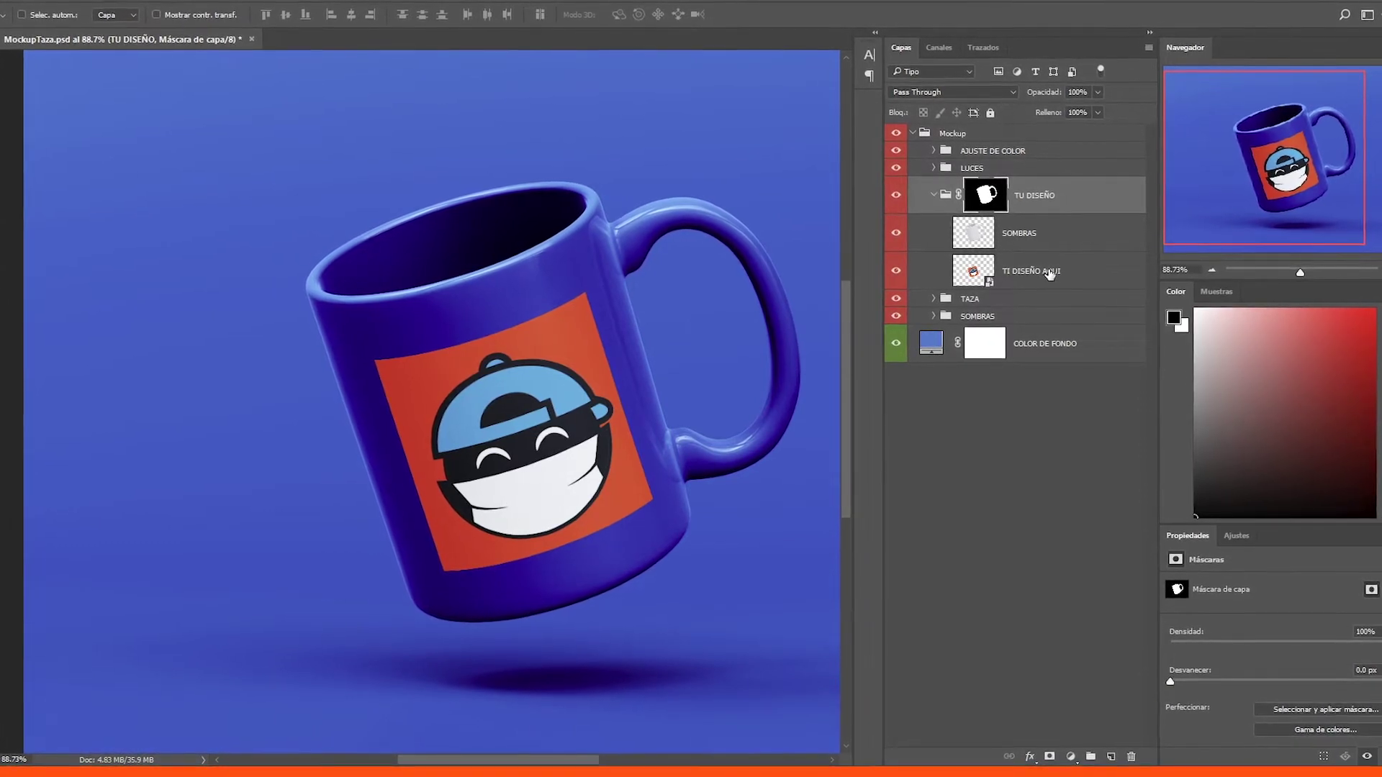
- Shrink the TI DISEÑO AQUI design and rotate it about 53 degrees on the mug
click(1050, 274)
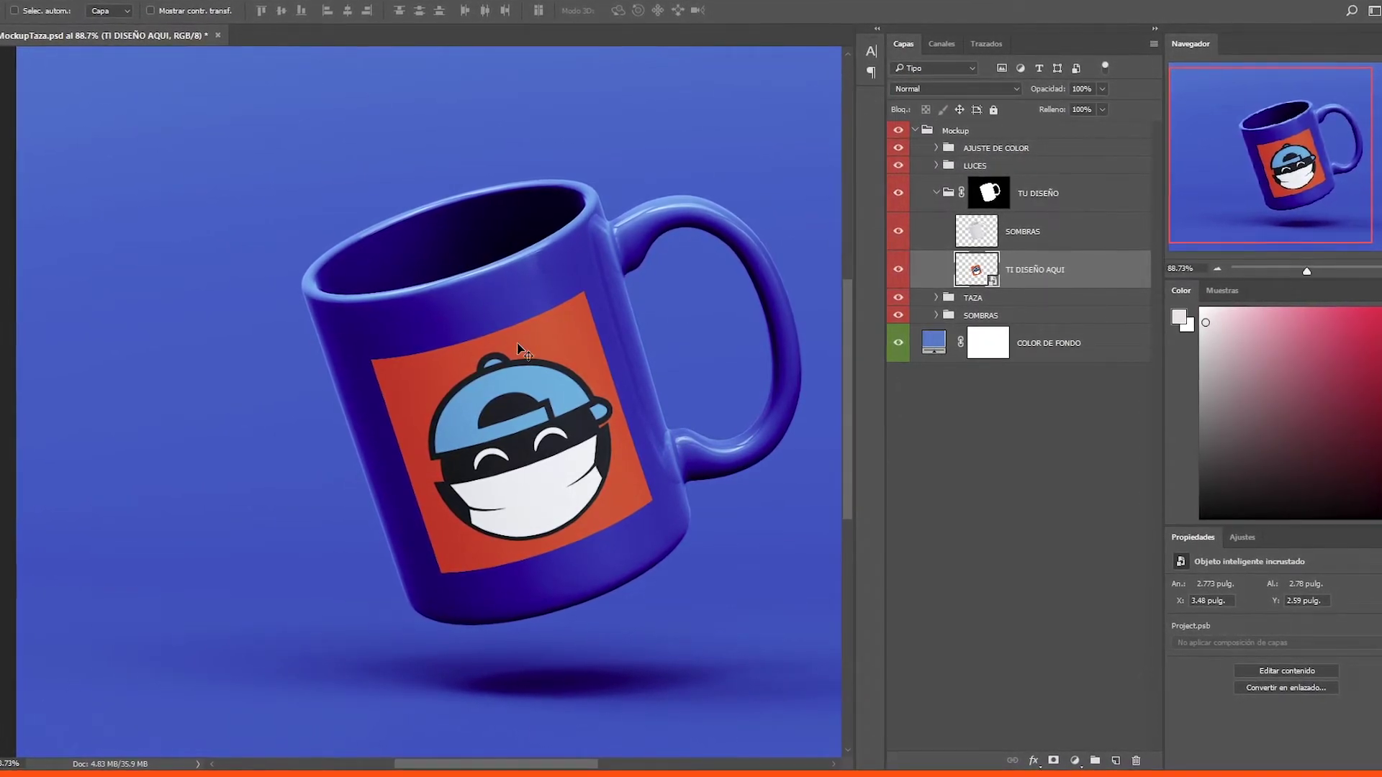
key(ctrl)
key(ctrl+t)
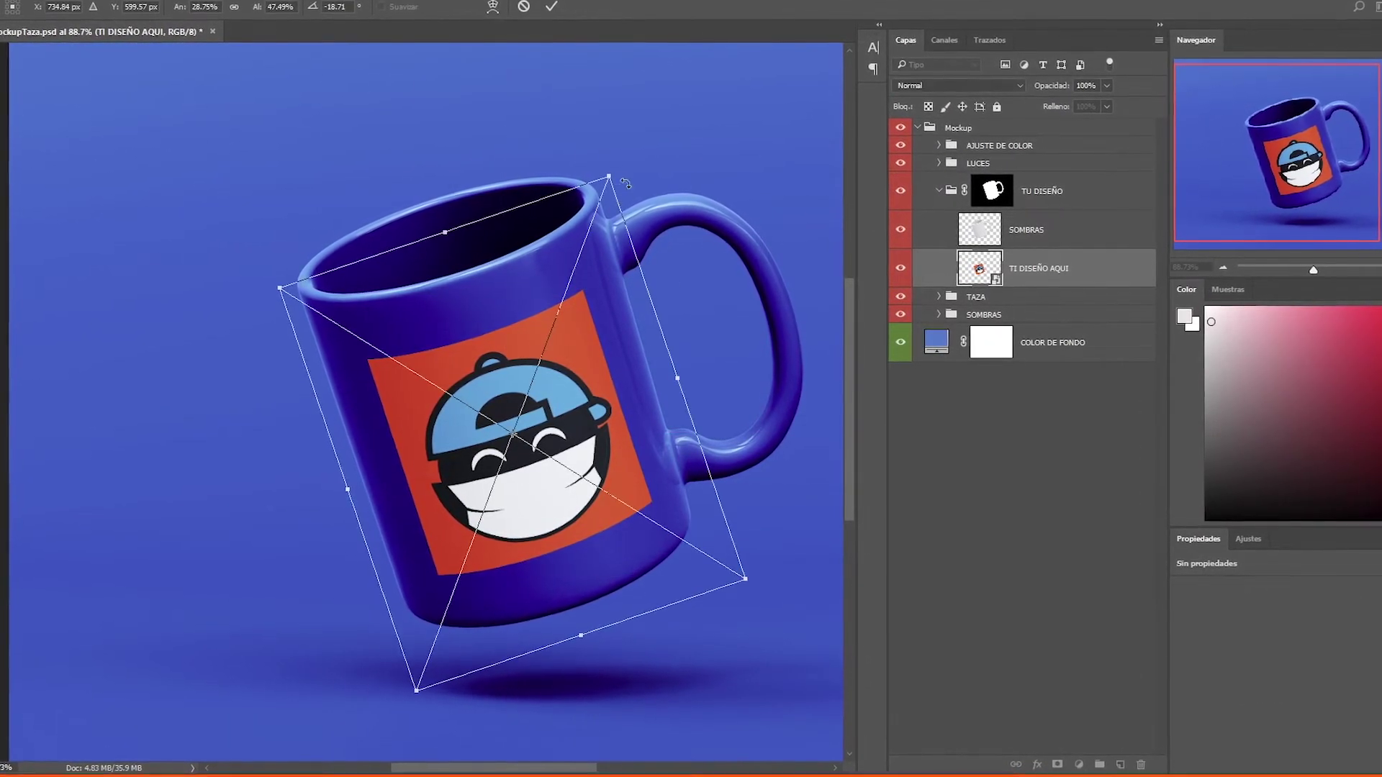
drag(613, 175, 579, 238)
drag(572, 292, 656, 385)
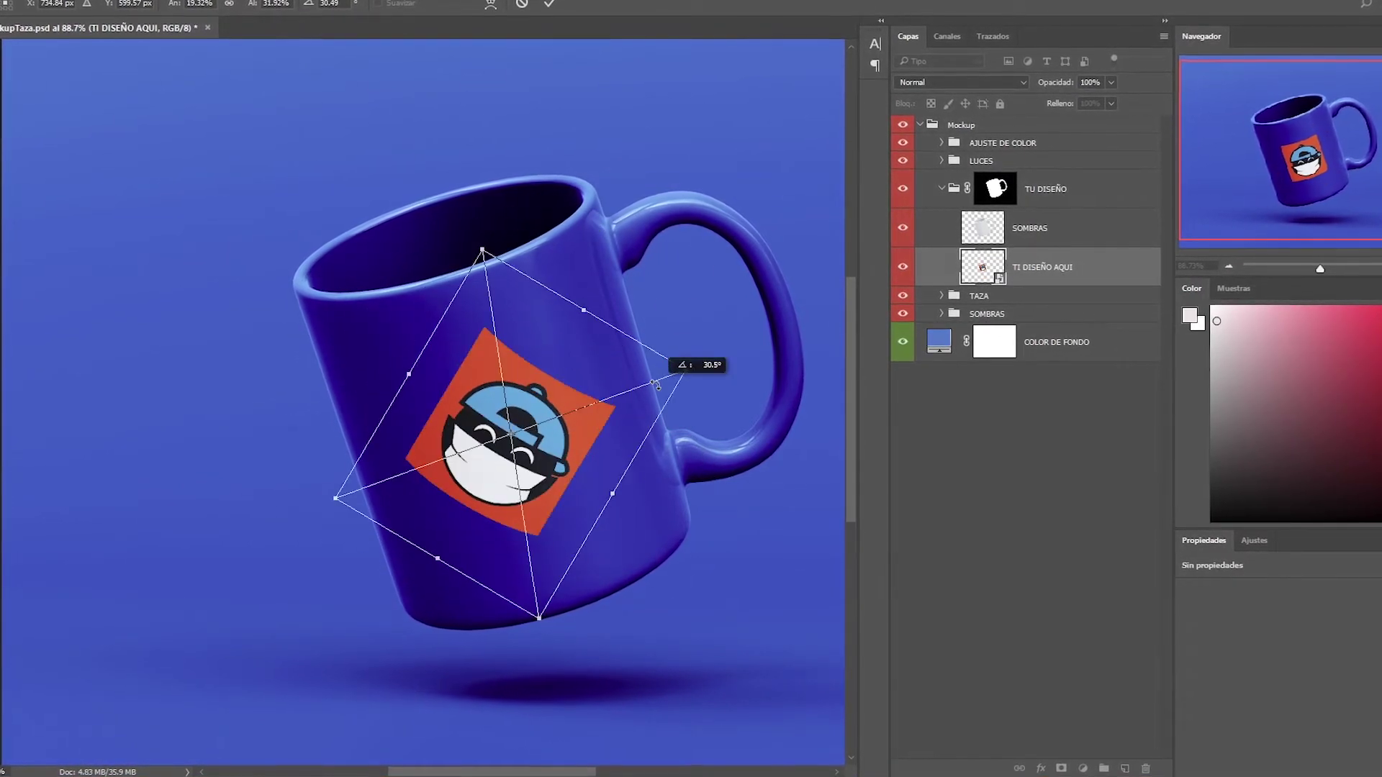
drag(722, 295, 586, 434)
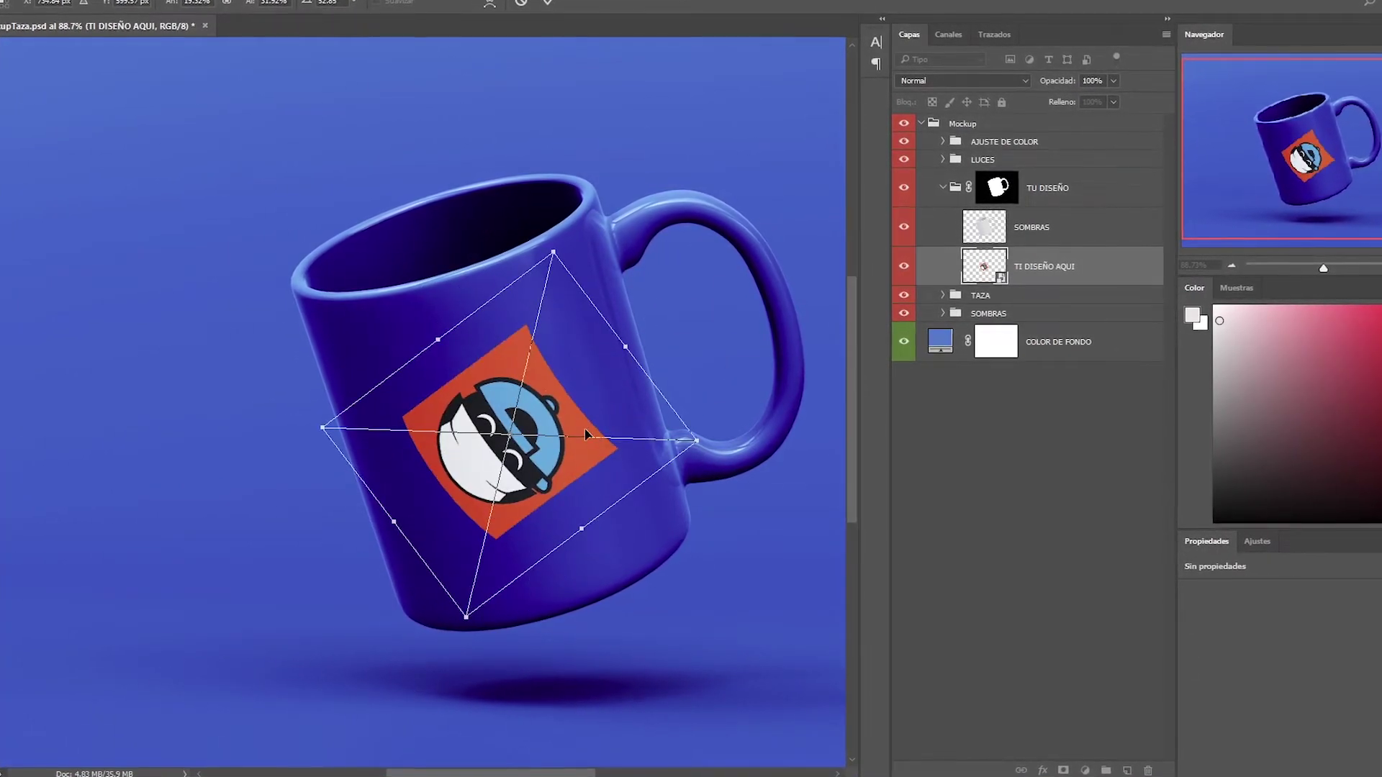
click(548, 5)
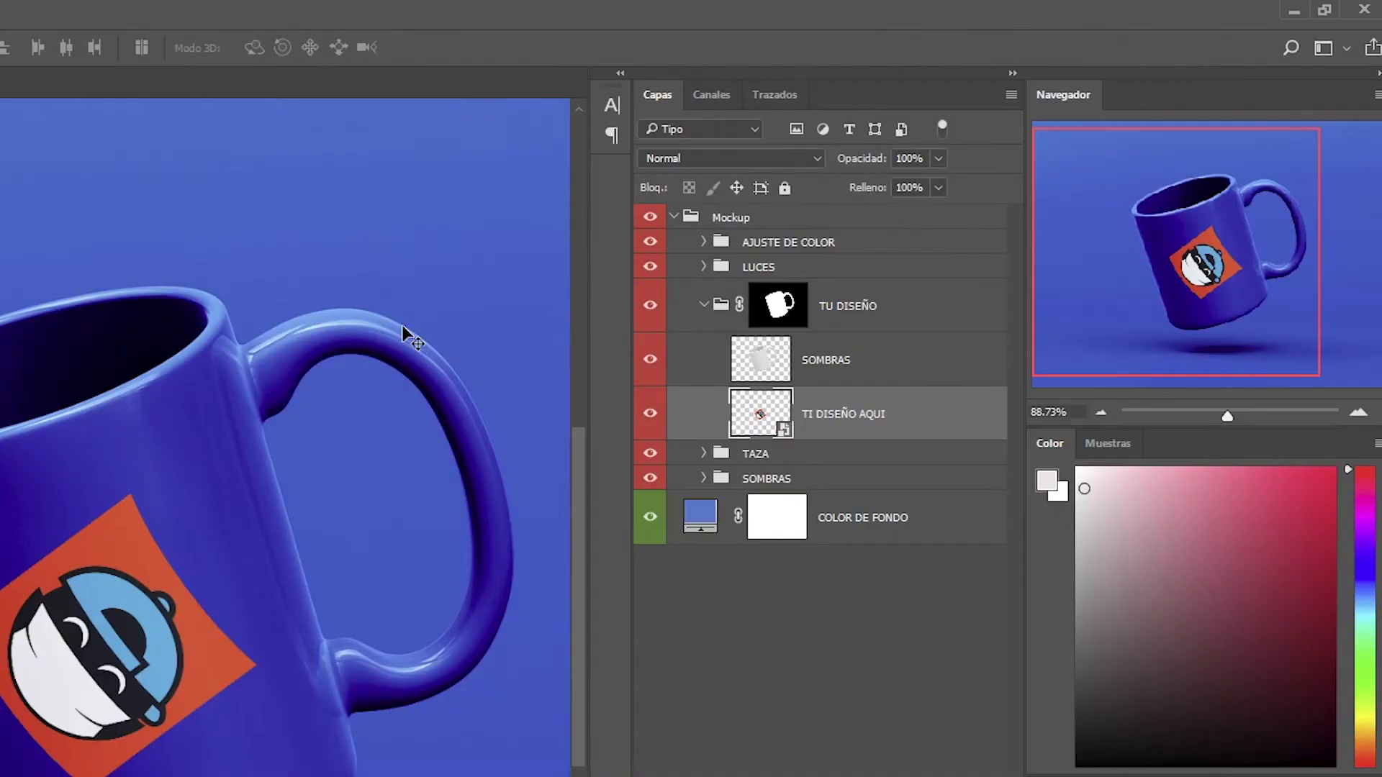
- Briefly view the TI DISEÑO AQUI smart object's Project.psb, then close it to return to the mug mockup
double_click(760, 419)
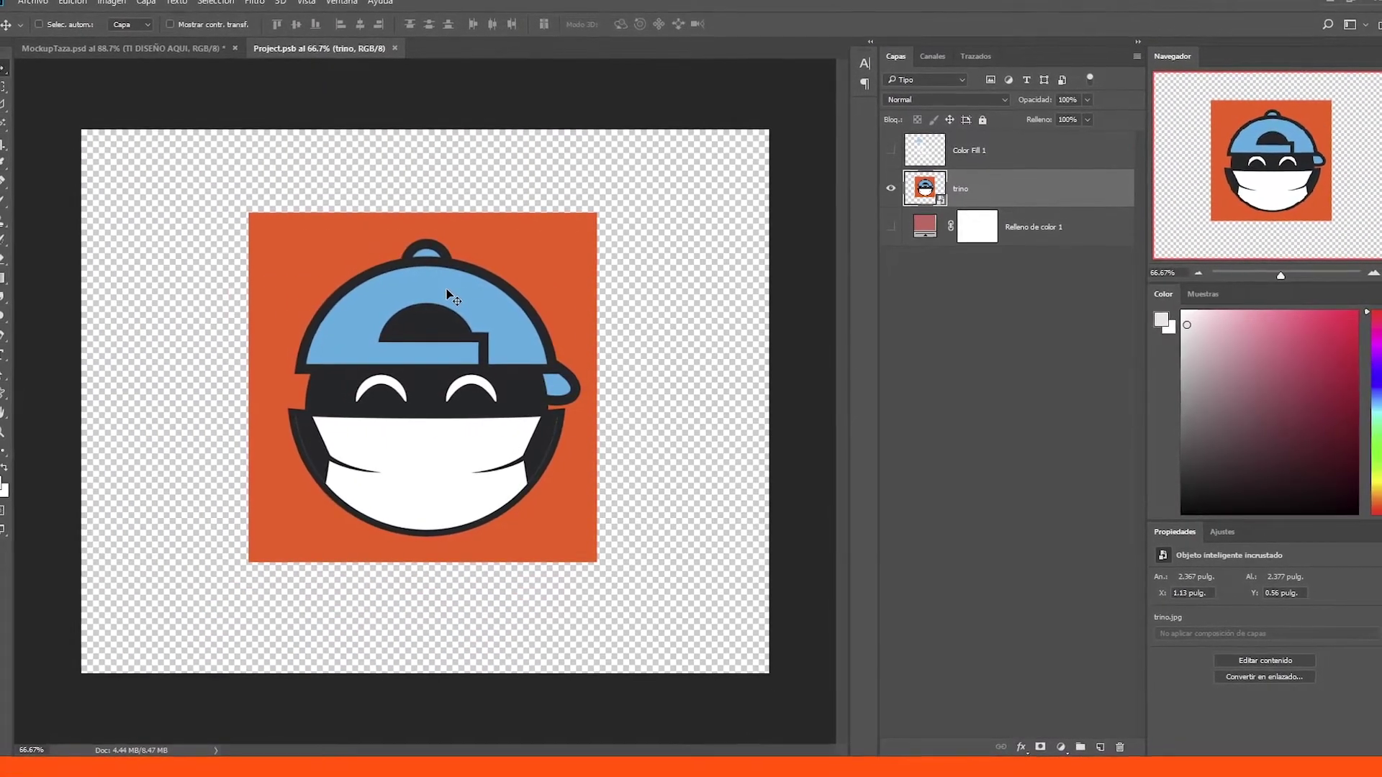
key(ctrl+w)
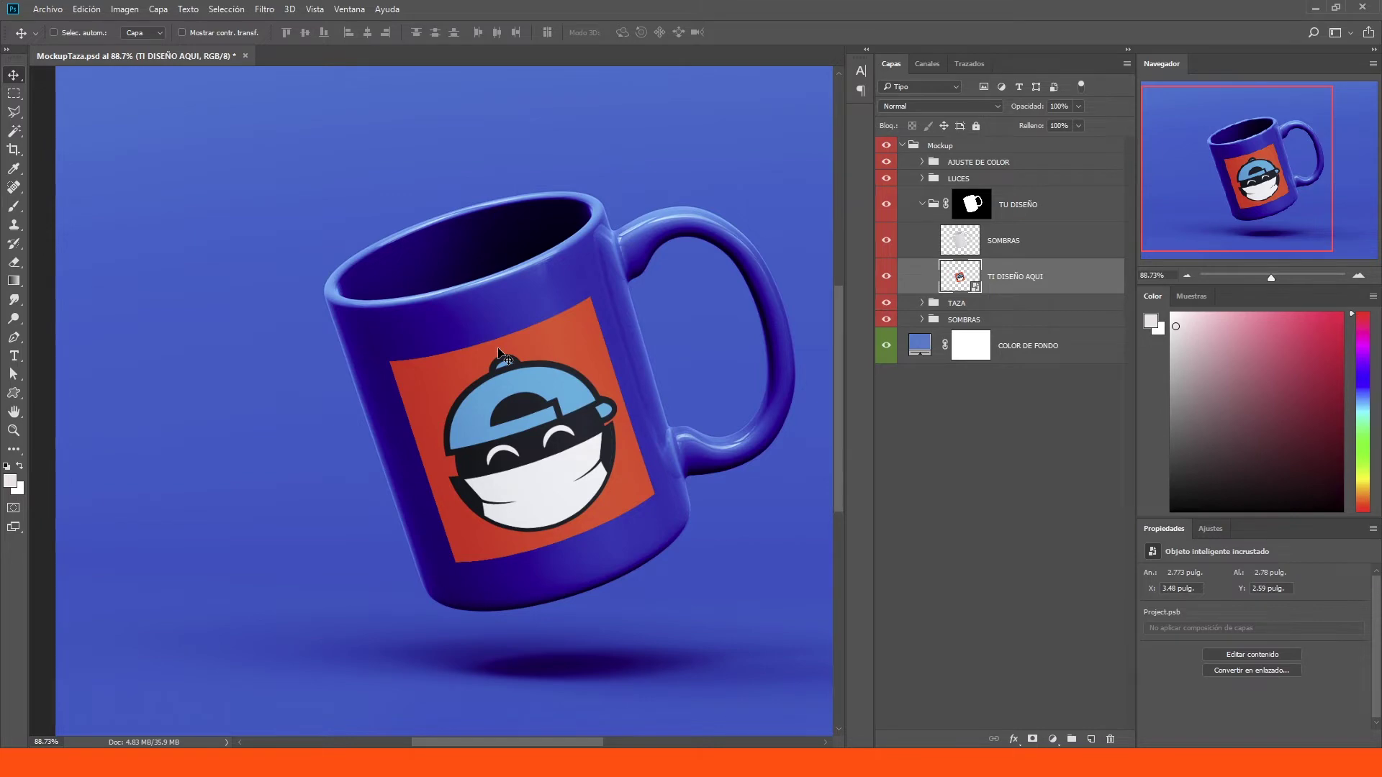
drag(500, 353, 510, 394)
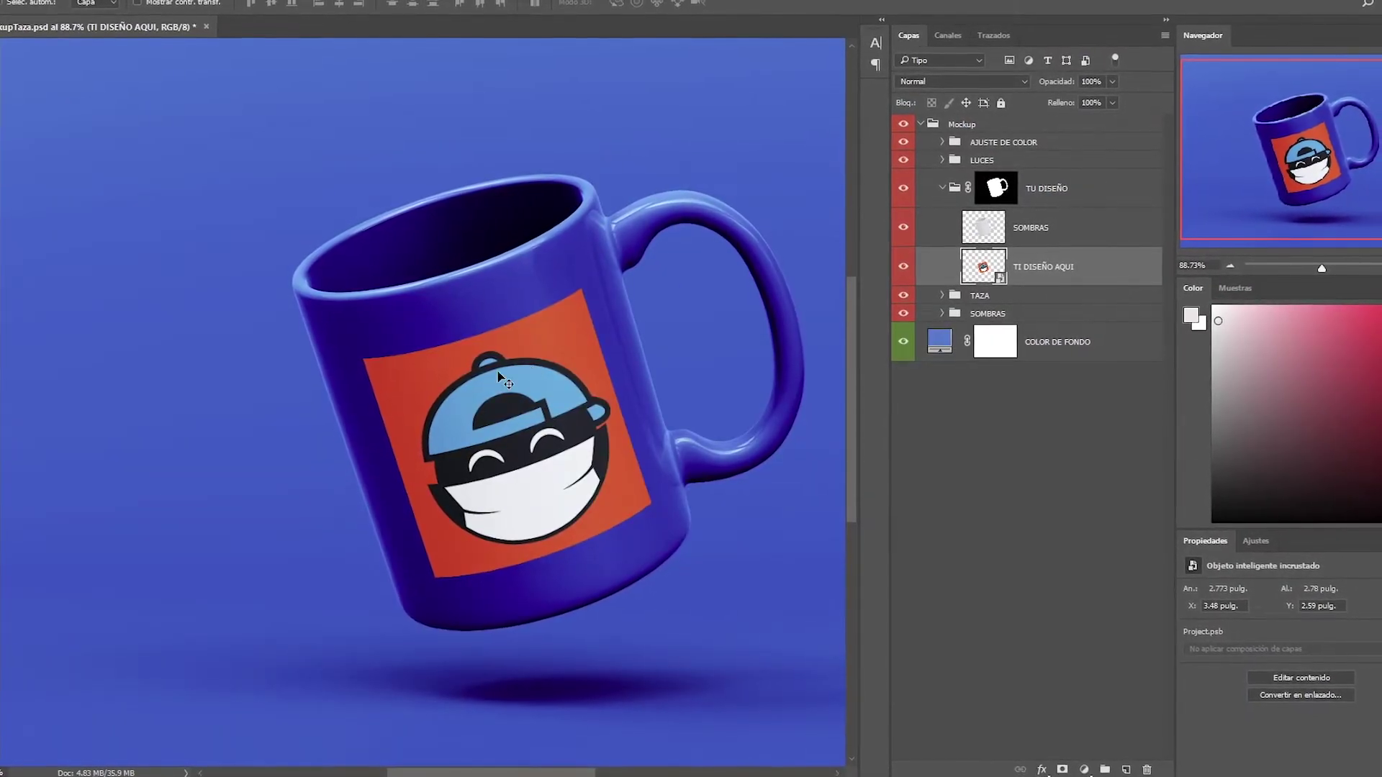
drag(502, 378, 506, 379)
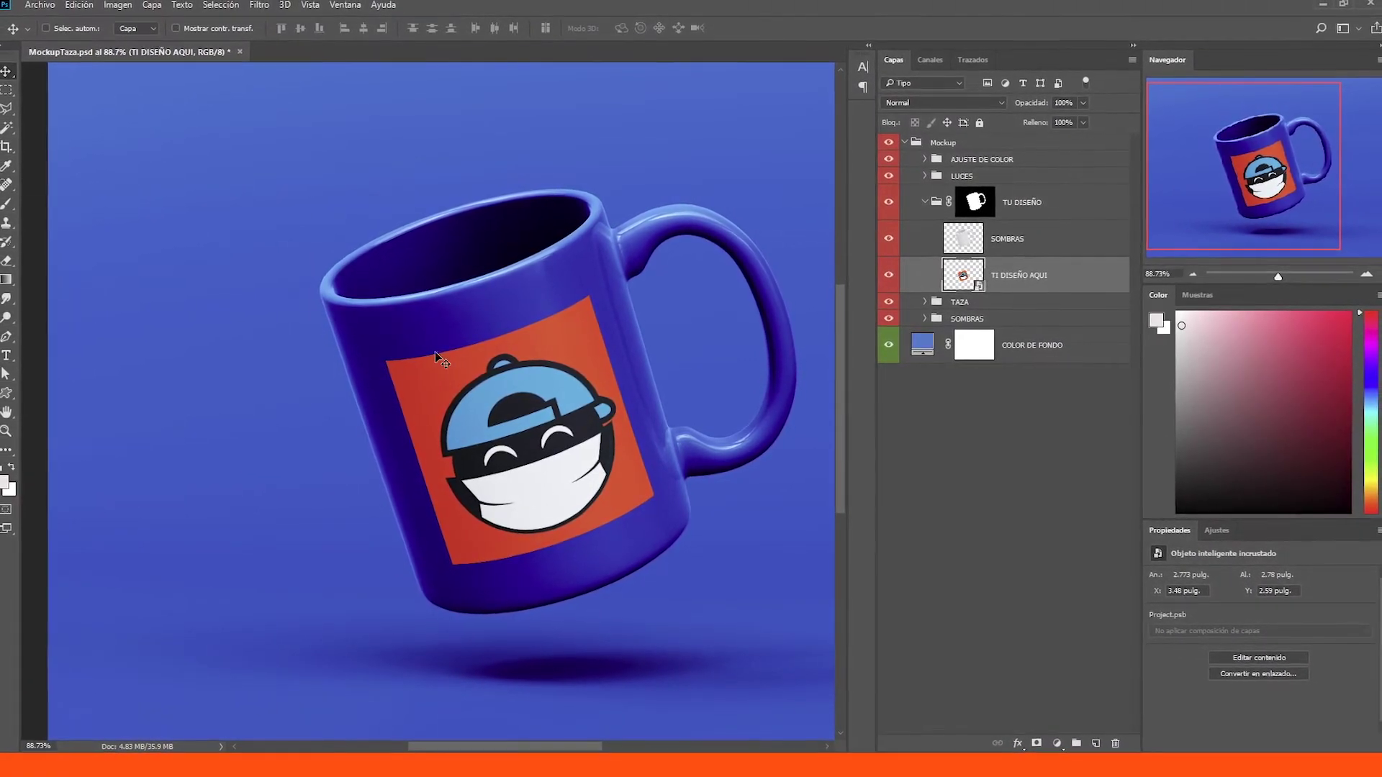
drag(434, 351, 439, 352)
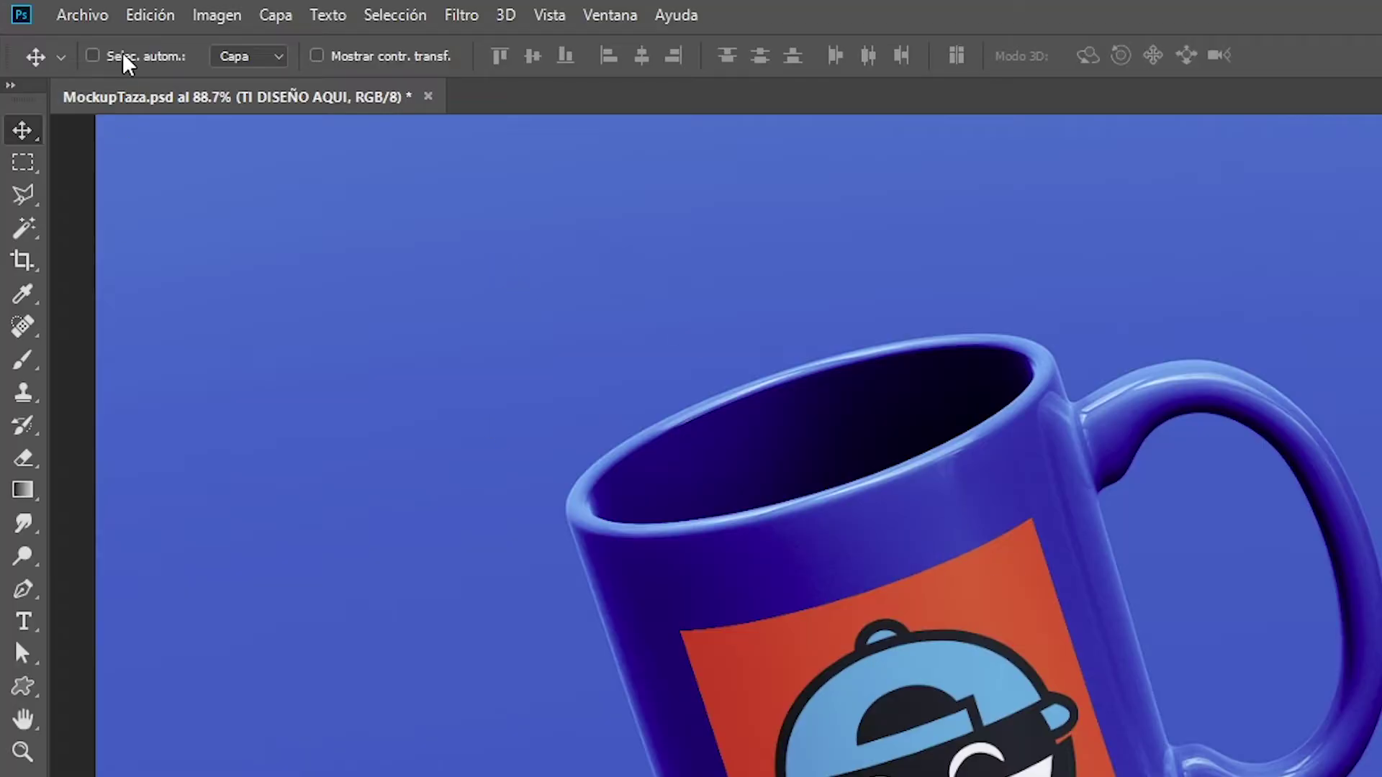
- Put the TI DISEÑO AQUI design into Free Transform's Deformar (Warp) mode
click(137, 15)
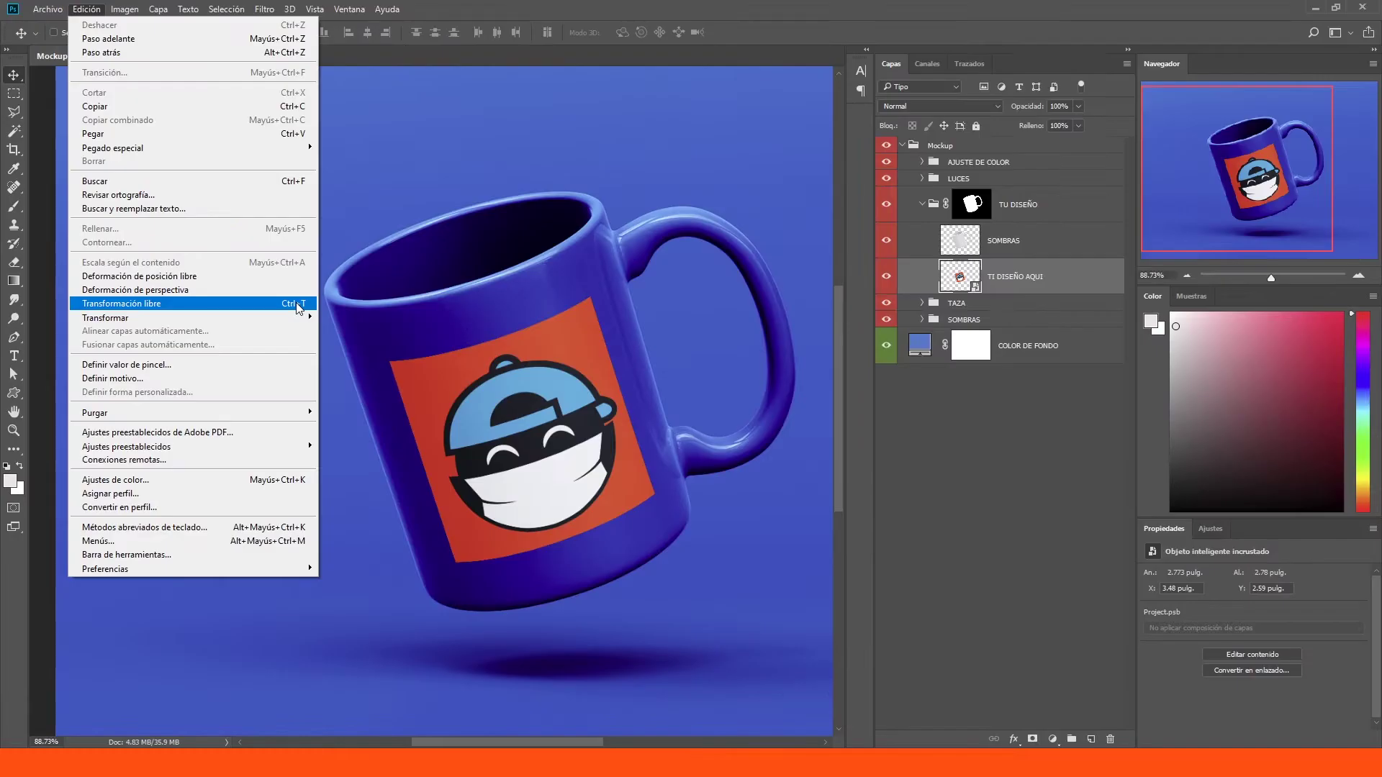
click(524, 534)
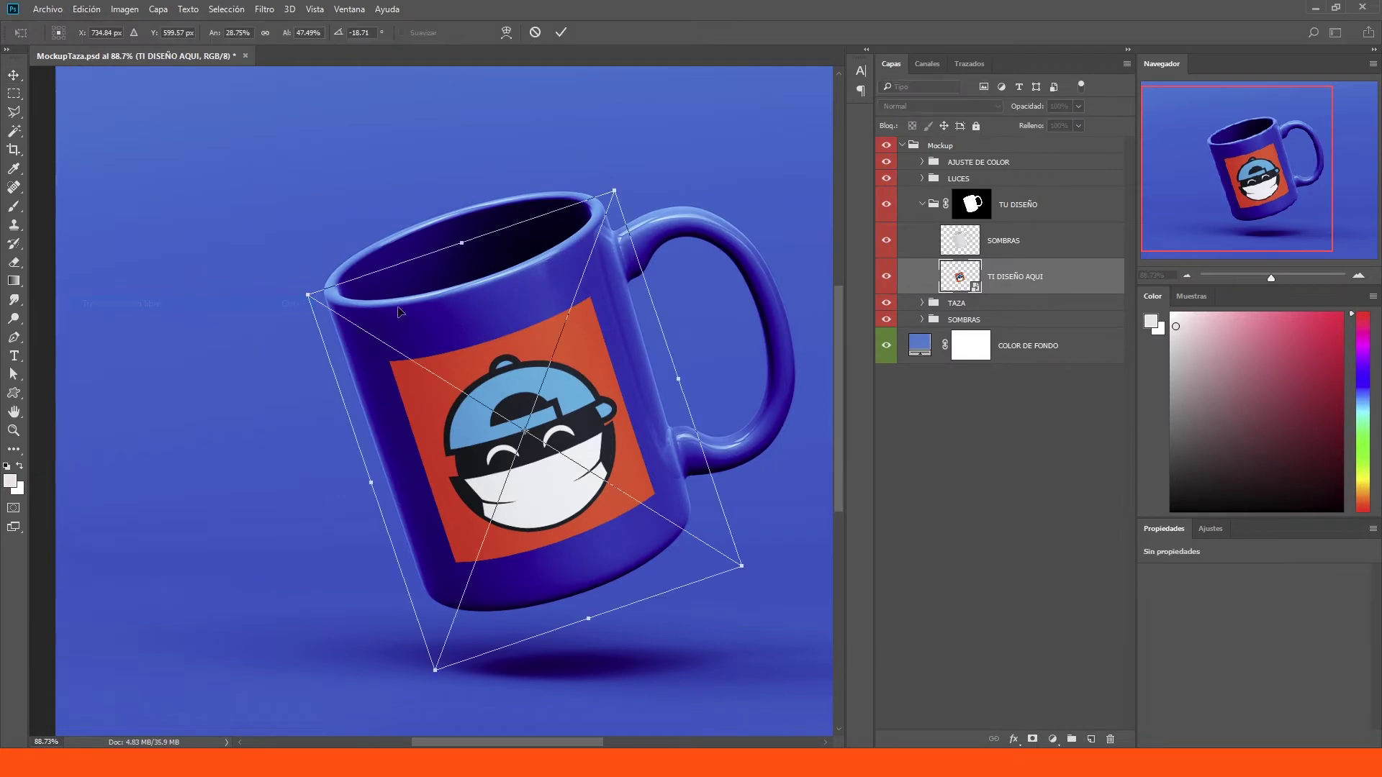
right_click(513, 370)
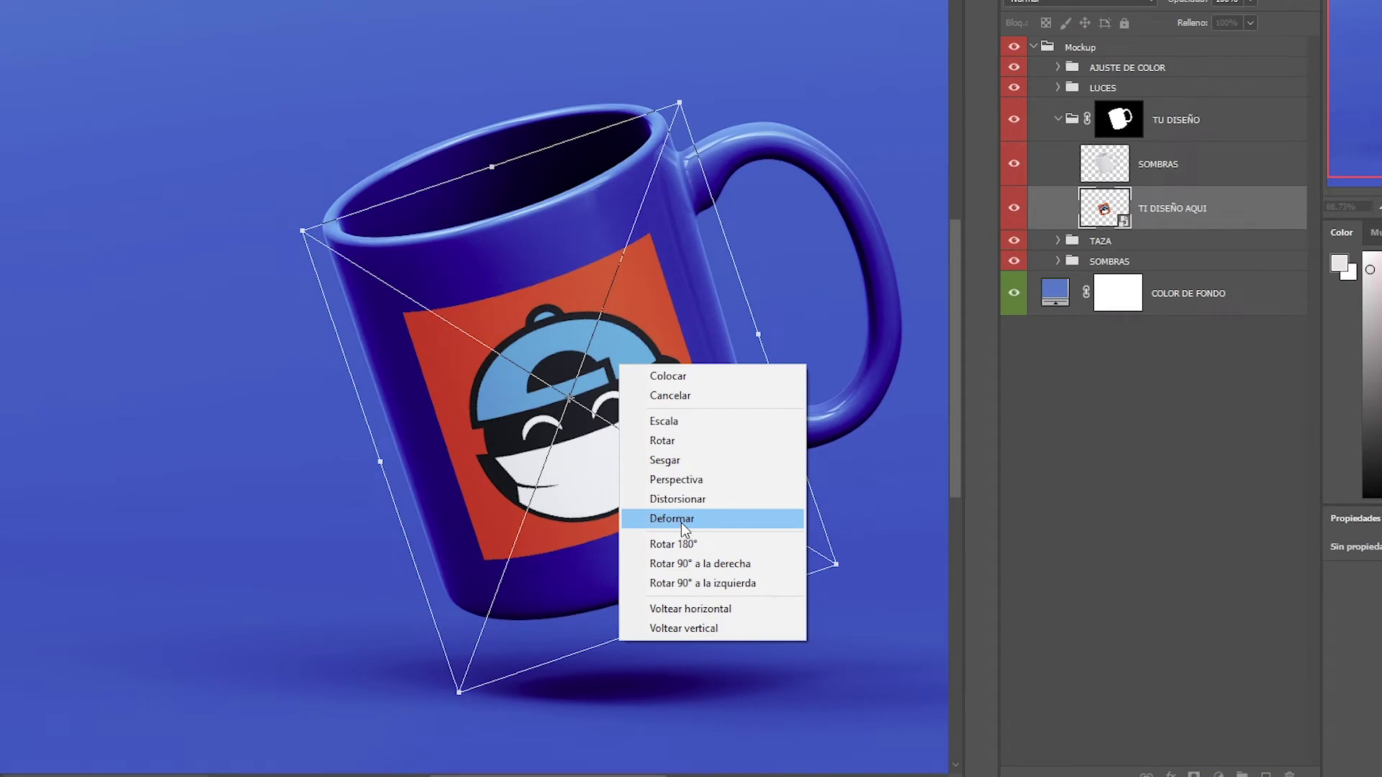
click(681, 522)
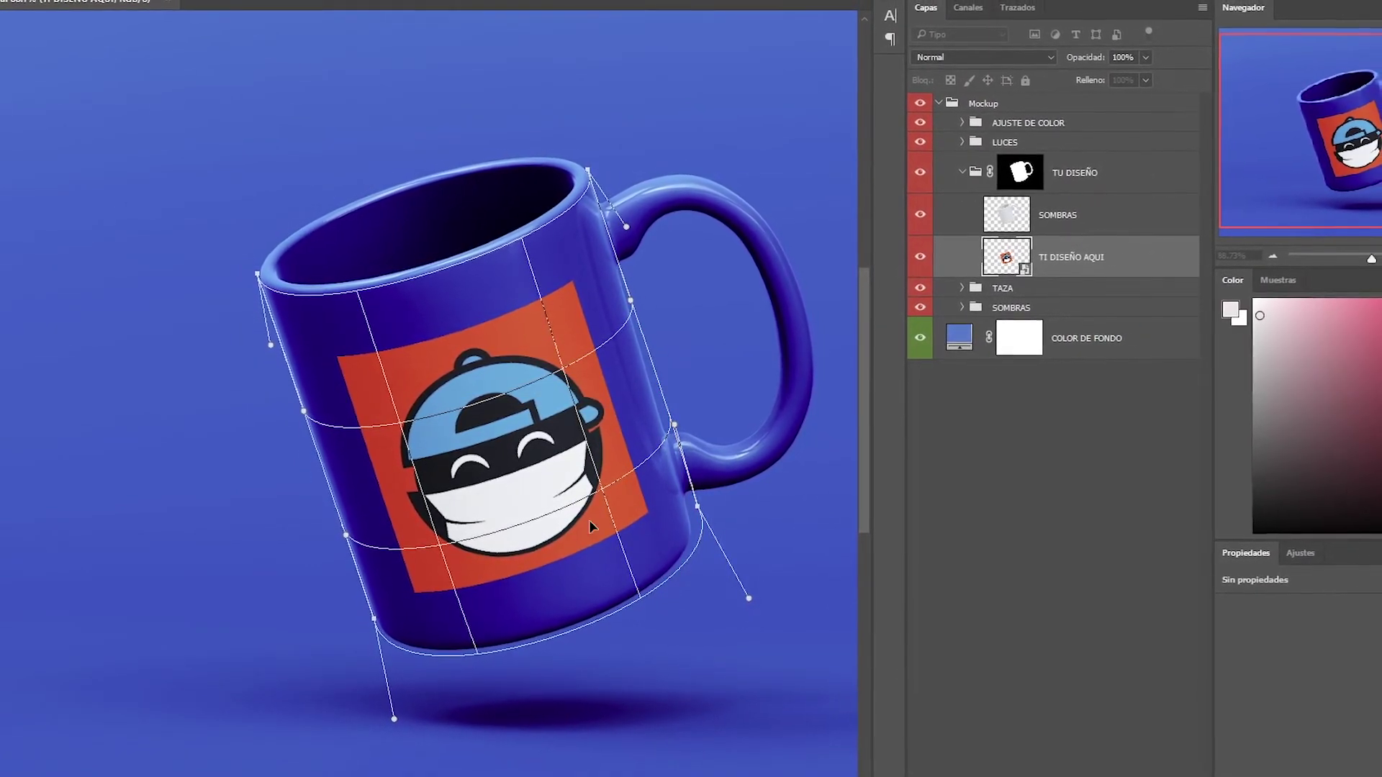
- Pull the warp mesh's top corners and left edge outward to curve around the mug, then commit
drag(588, 170, 659, 174)
drag(264, 276, 193, 285)
drag(385, 610, 319, 617)
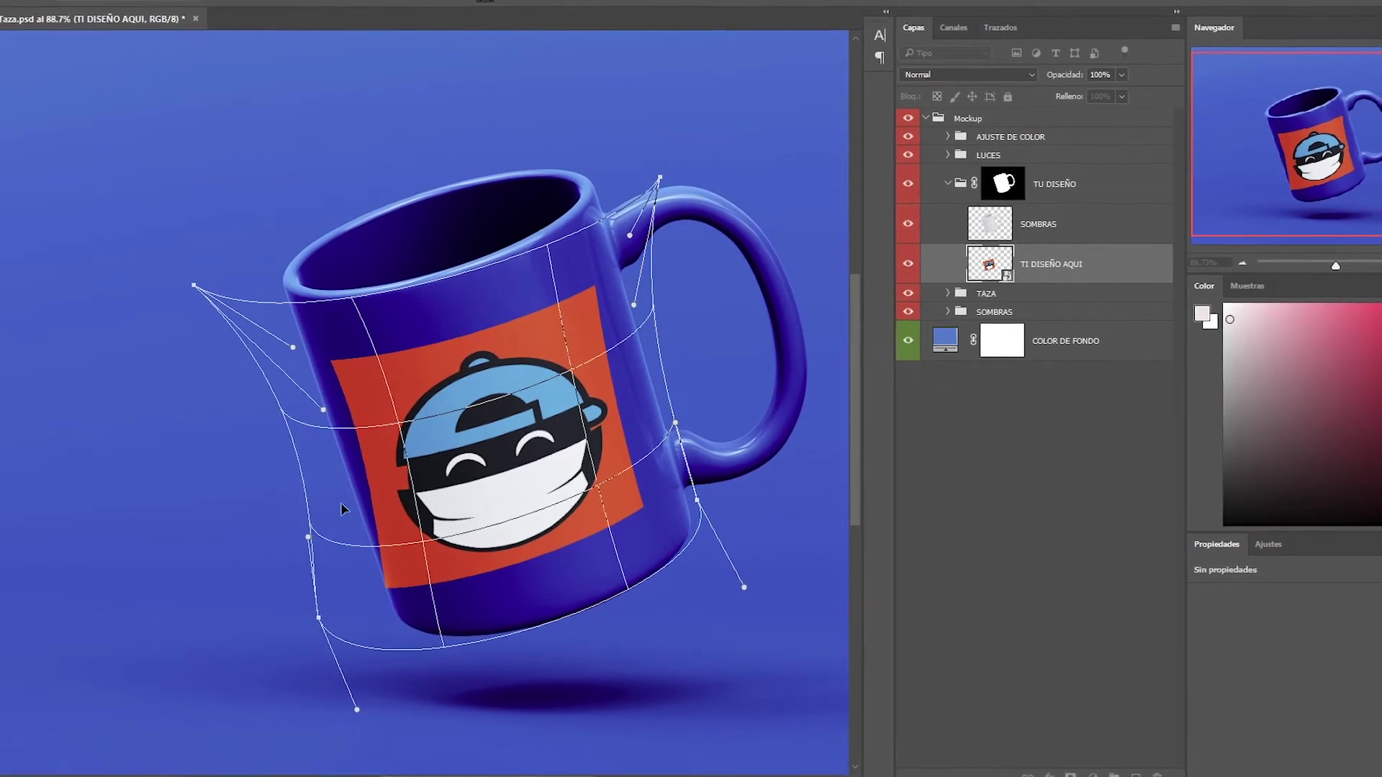
drag(341, 509, 292, 515)
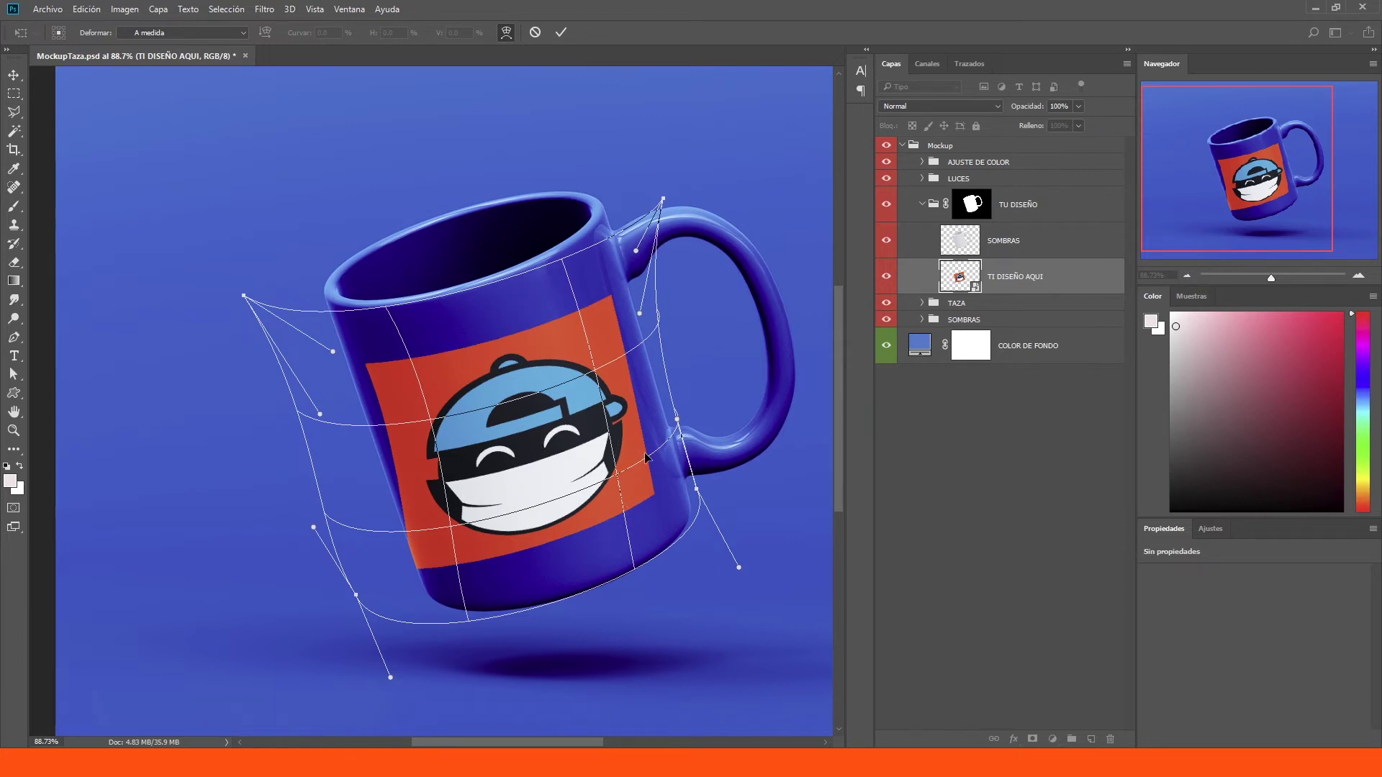
key(Return)
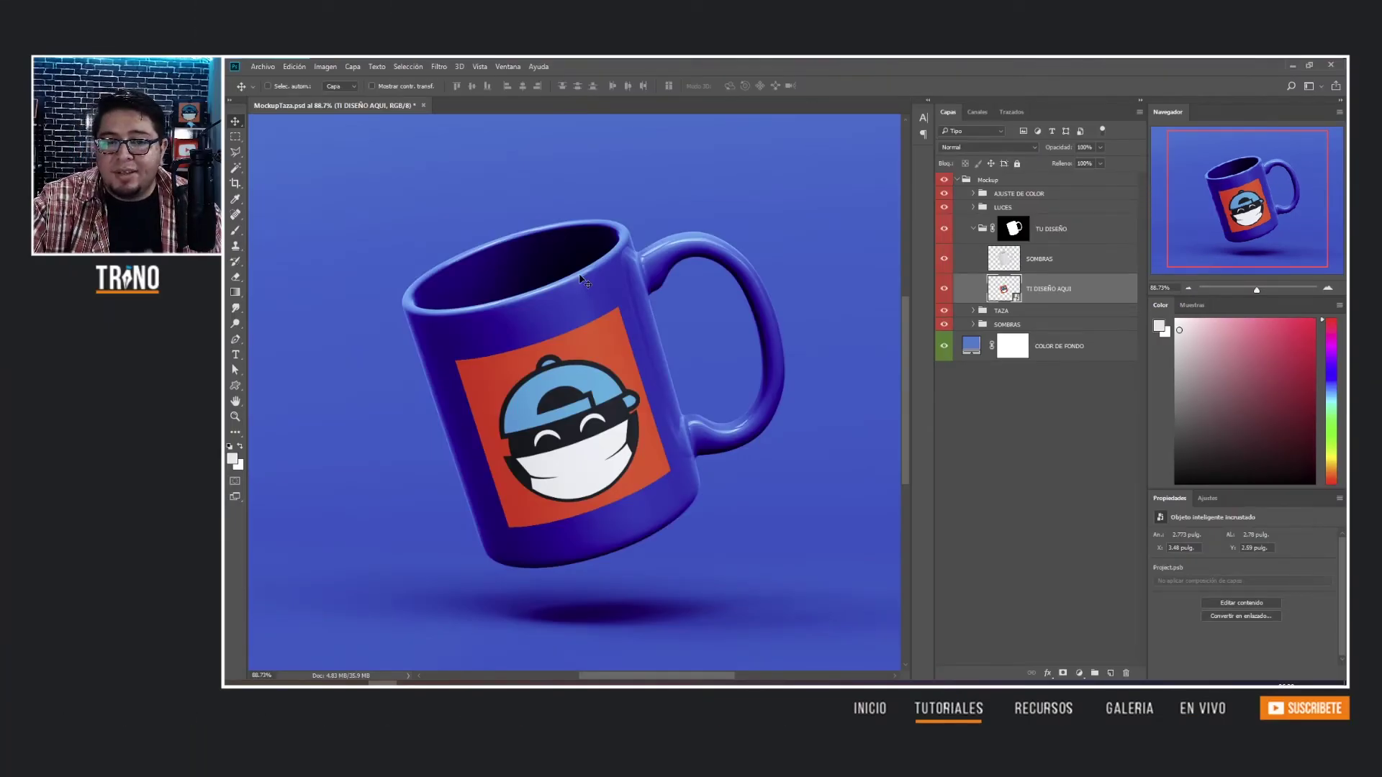